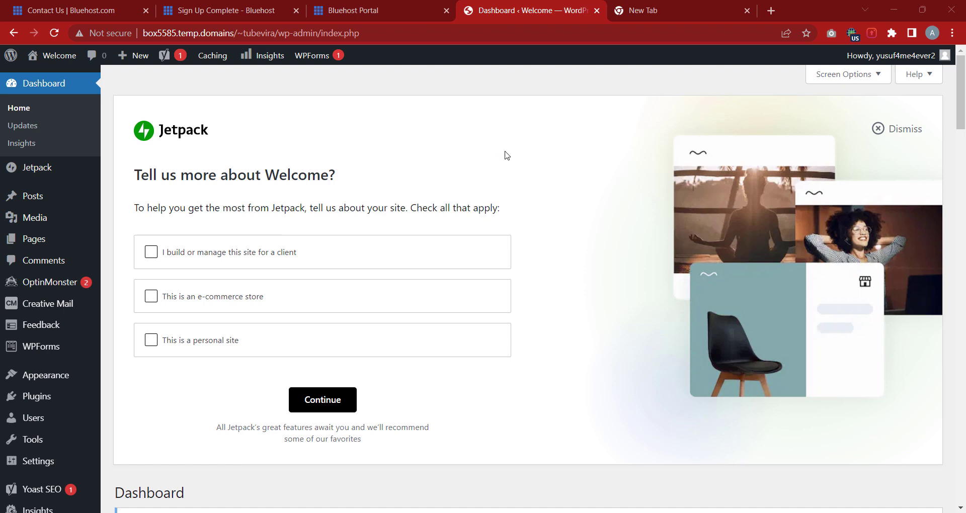
# Check the connection security details and the temporary web address of the open WordPress dashboard
pyautogui.click(114, 34)
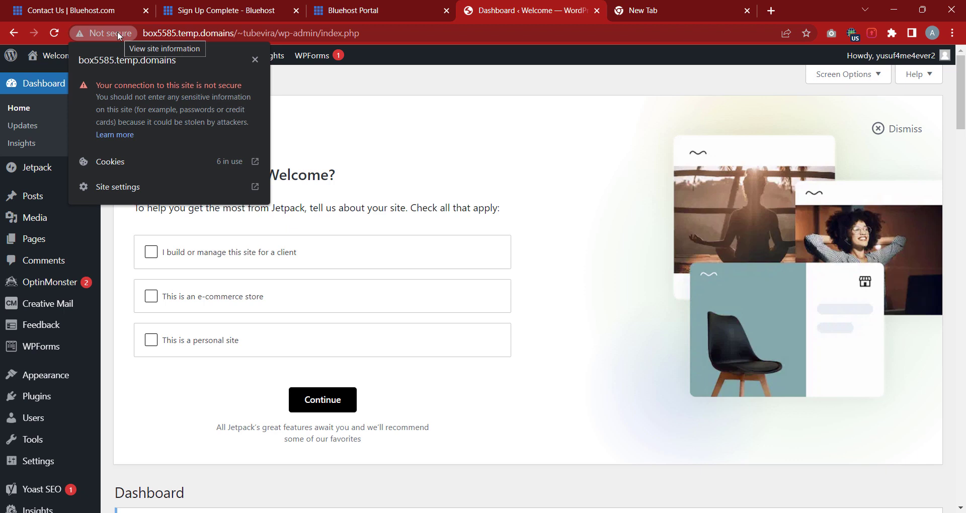
pyautogui.click(262, 33)
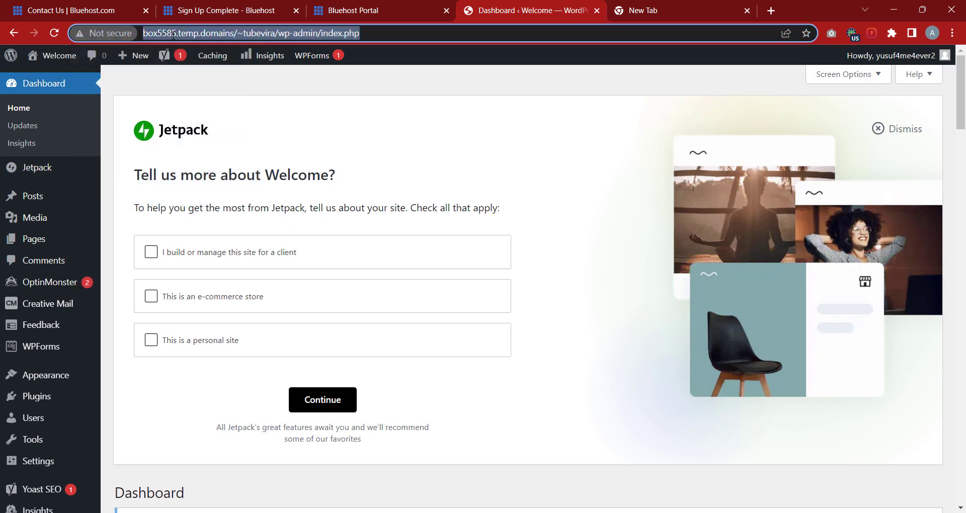
pyautogui.click(262, 34)
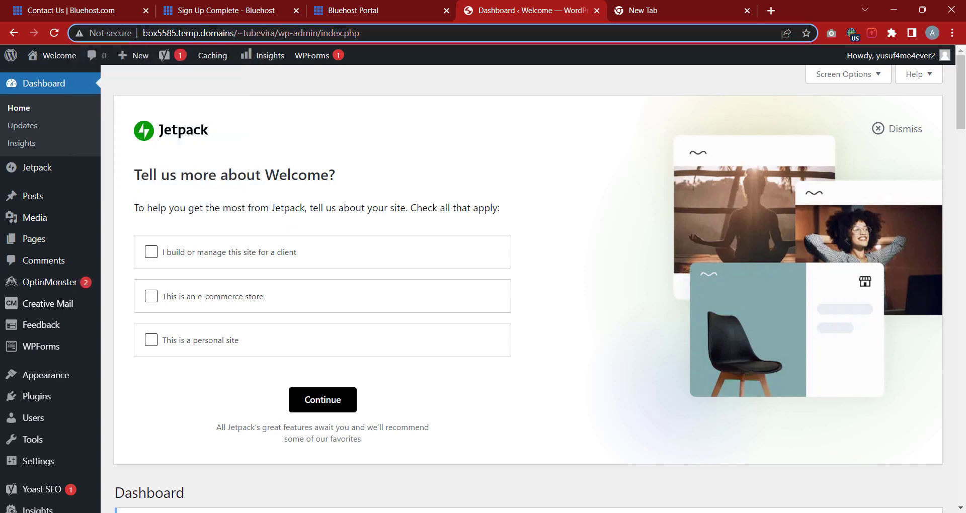
pyautogui.moveTo(144, 33); pyautogui.dragTo(123, 32)
pyautogui.click(377, 27)
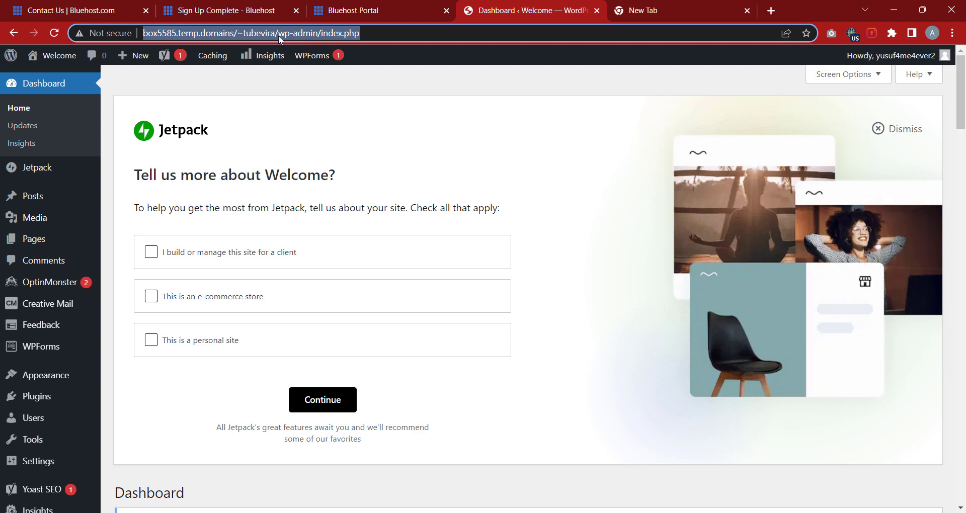
# Switch to the Bluehost portal and open the settings of the tubeviralagency.com site from My Sites
pyautogui.click(382, 11)
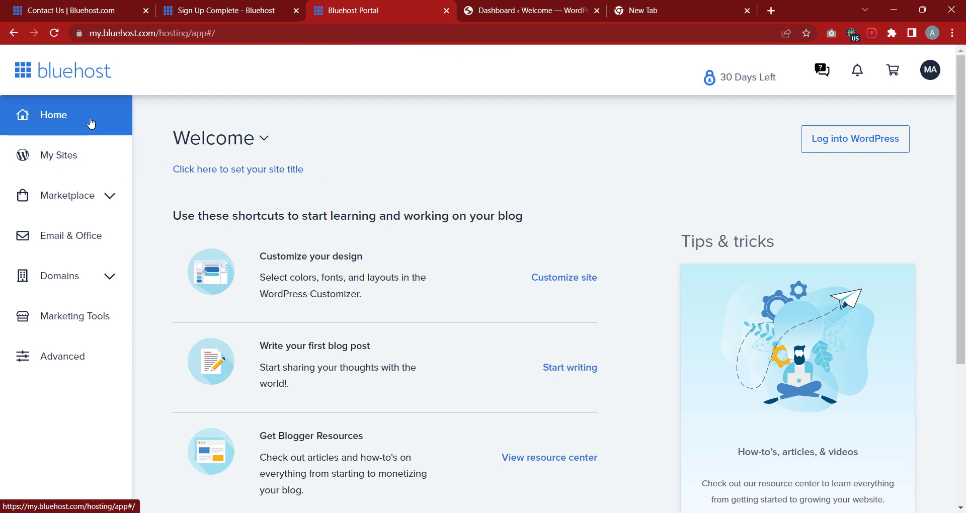
pyautogui.click(85, 157)
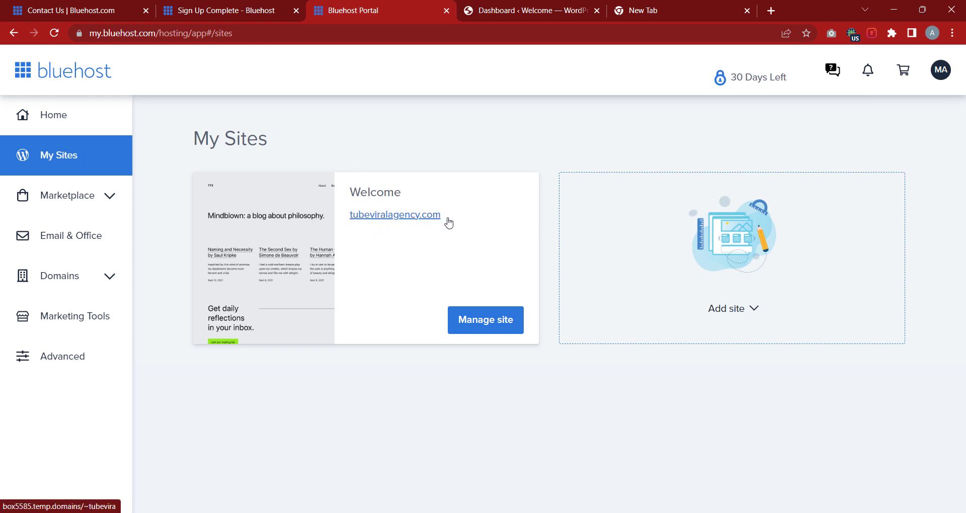
pyautogui.click(485, 321)
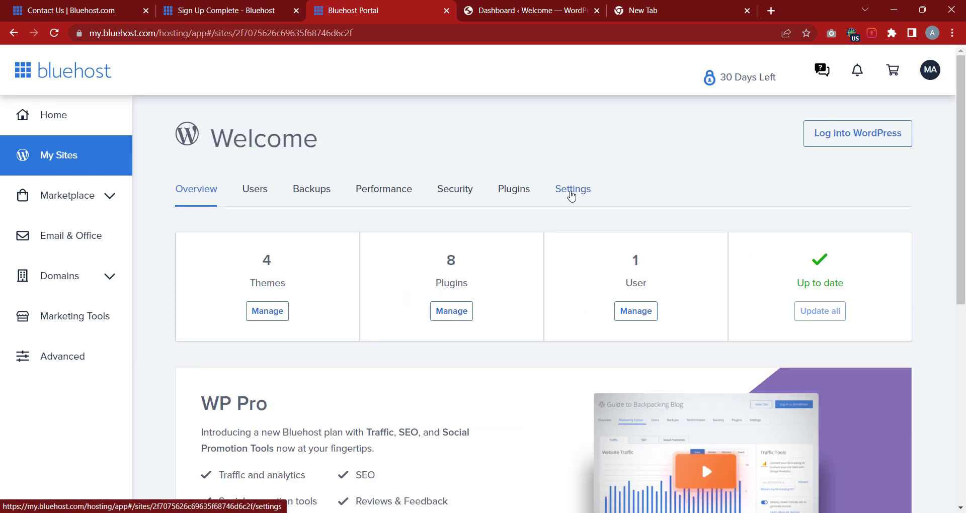
pyautogui.click(572, 193)
pyautogui.scroll(-2, 472, 328)
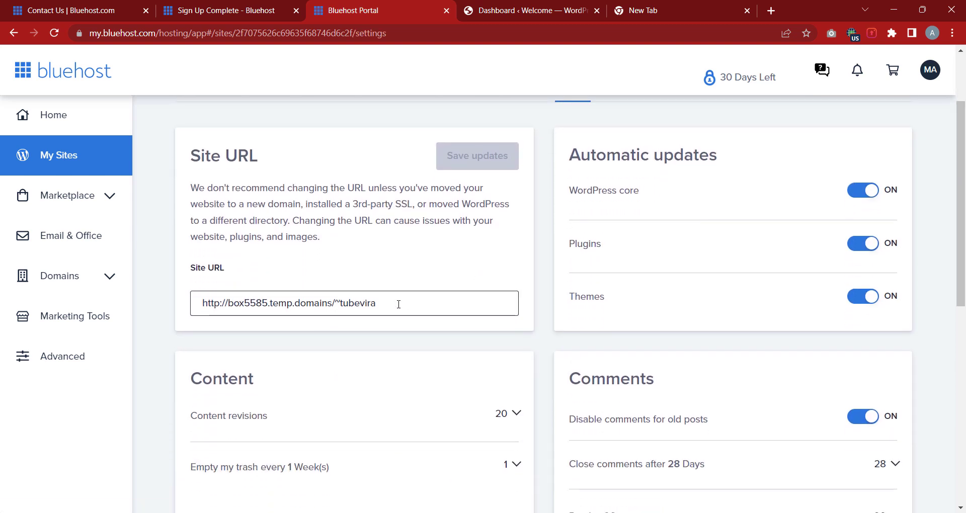
pyautogui.moveTo(382, 304); pyautogui.dragTo(221, 307)
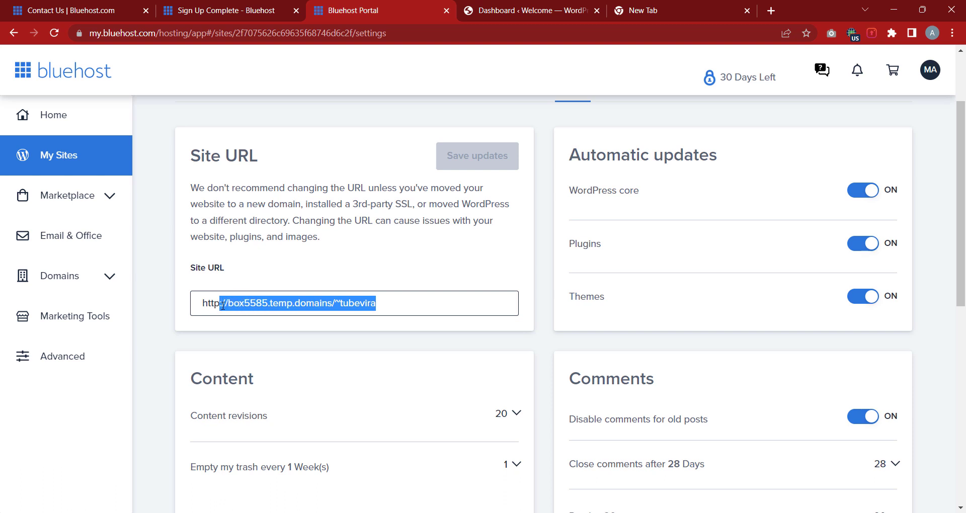
pyautogui.write('s')
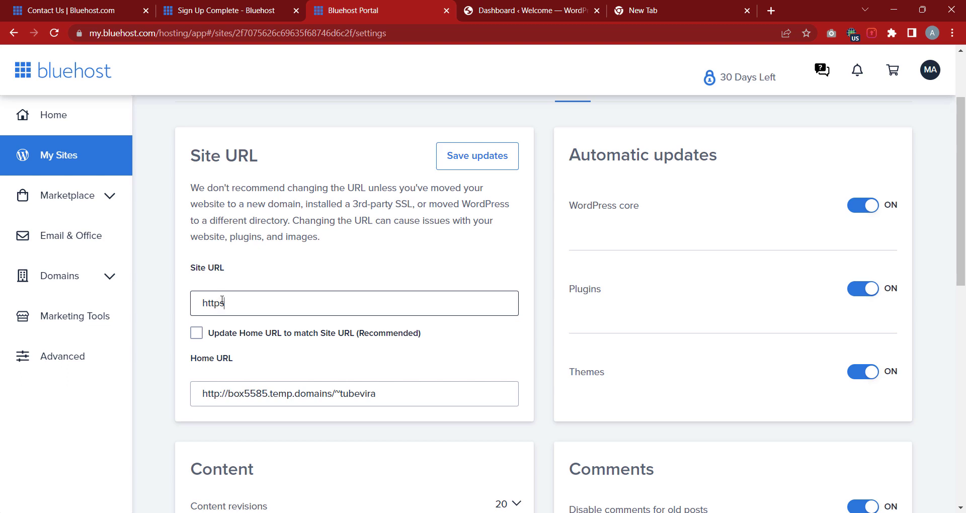
pyautogui.write('://tubeviralagency')
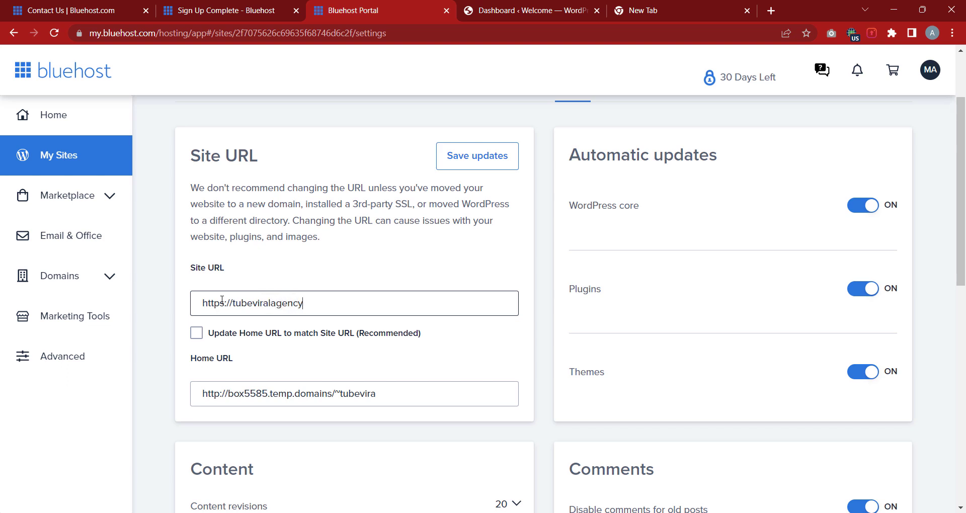
pyautogui.write('.com')
pyautogui.click(196, 334)
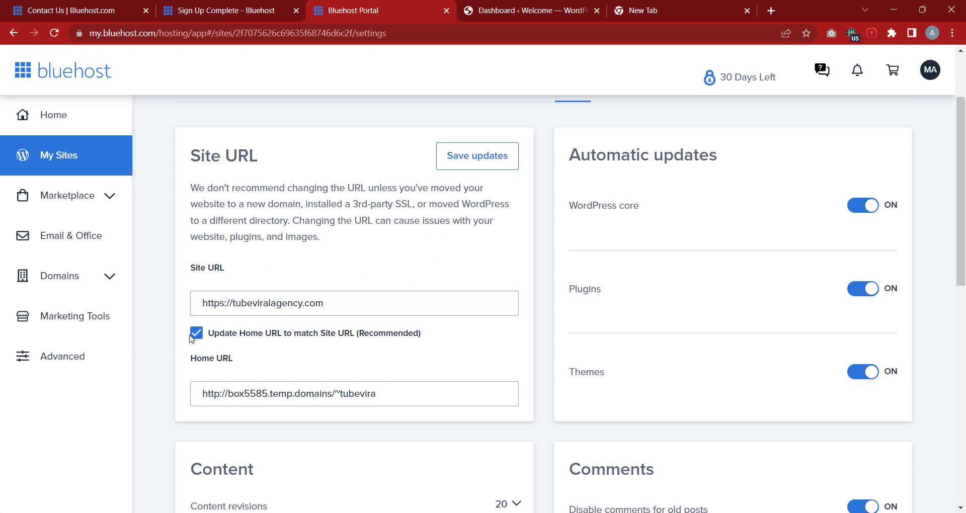
pyautogui.click(484, 164)
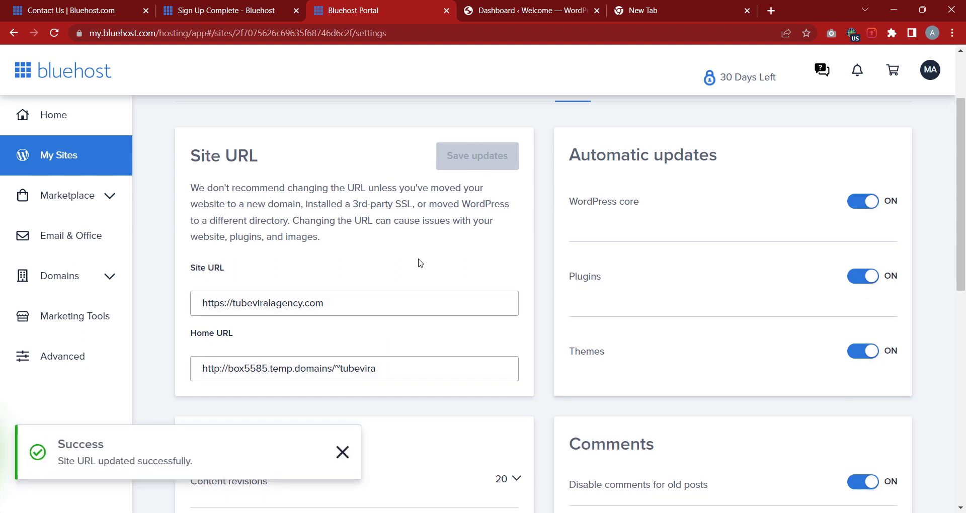
pyautogui.click(342, 452)
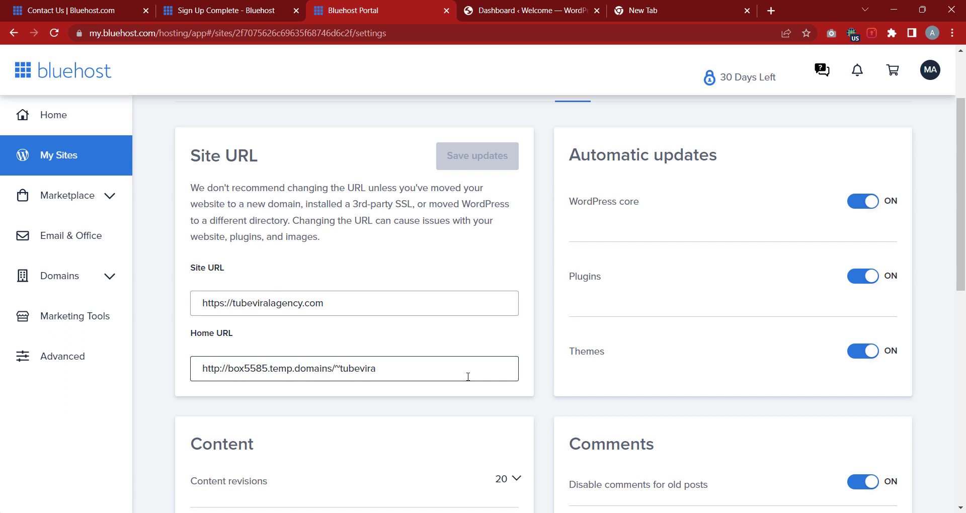
pyautogui.moveTo(342, 310); pyautogui.dragTo(200, 312)
pyautogui.rightClick(238, 308)
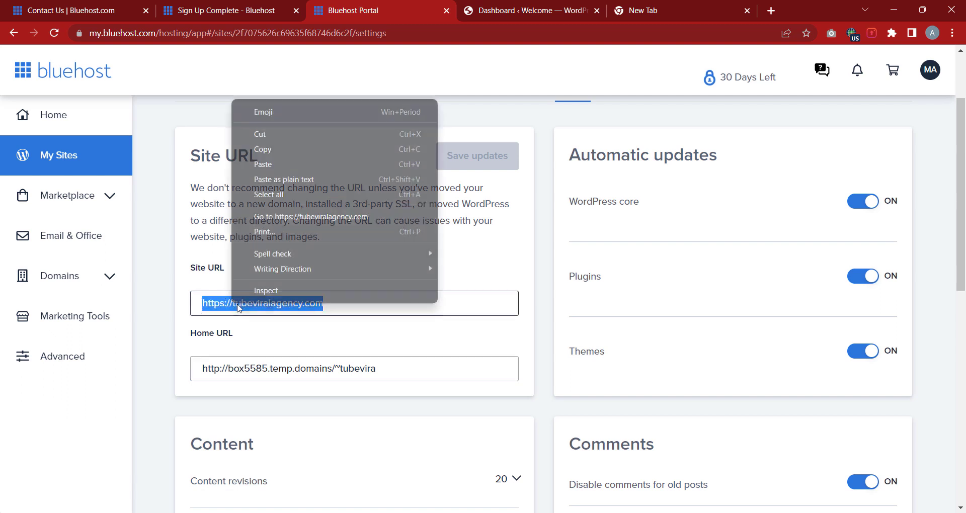
pyautogui.click(274, 150)
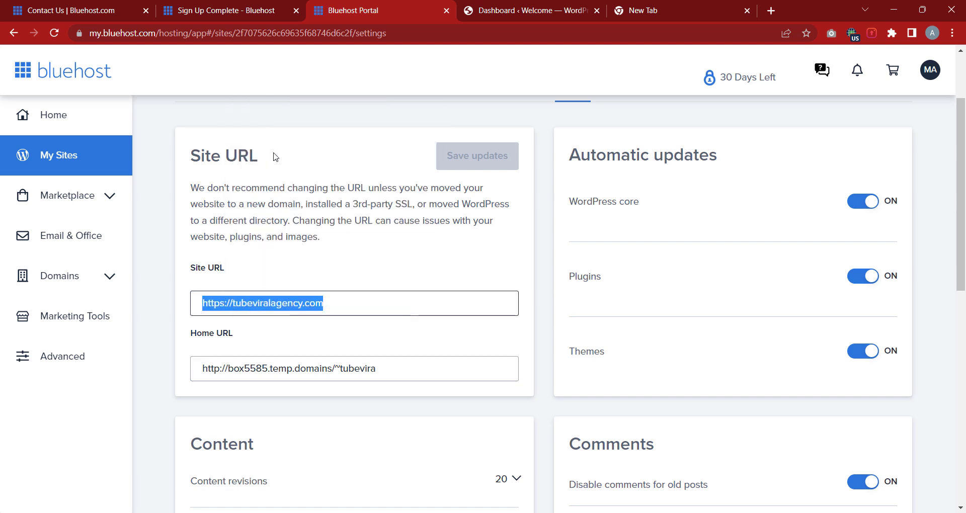
pyautogui.click(678, 13)
pyautogui.rightClick(387, 38)
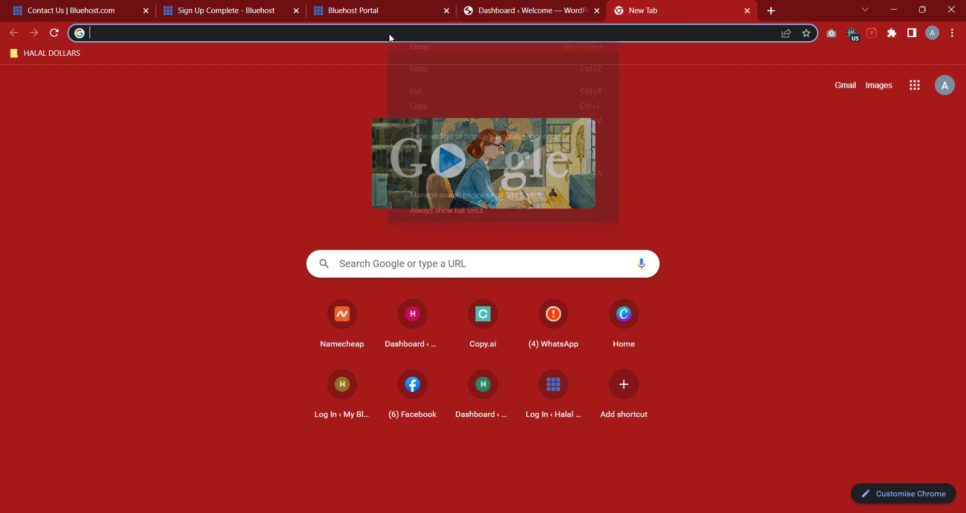
pyautogui.click(437, 126)
pyautogui.press('Return')
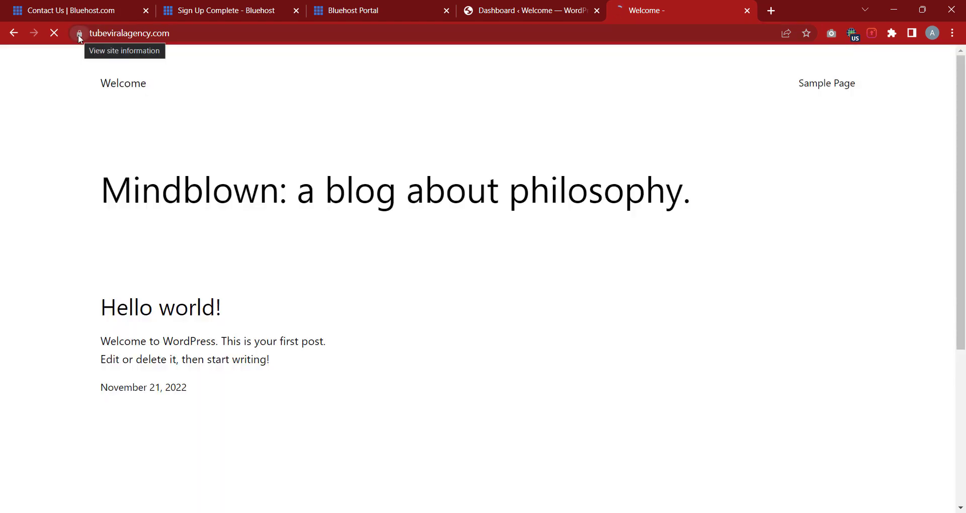
# Check the connection security of the live tubeviralagency.com page in its site information
pyautogui.click(79, 34)
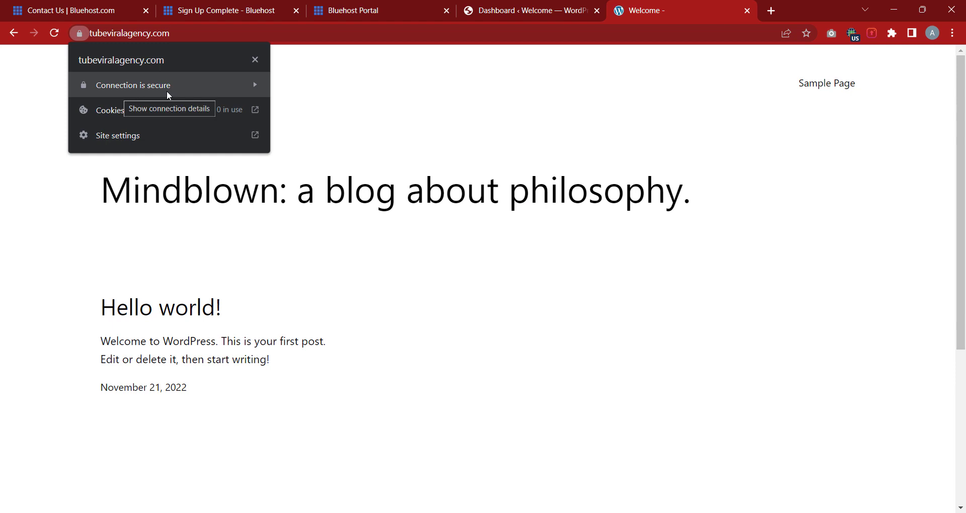
pyautogui.click(419, 100)
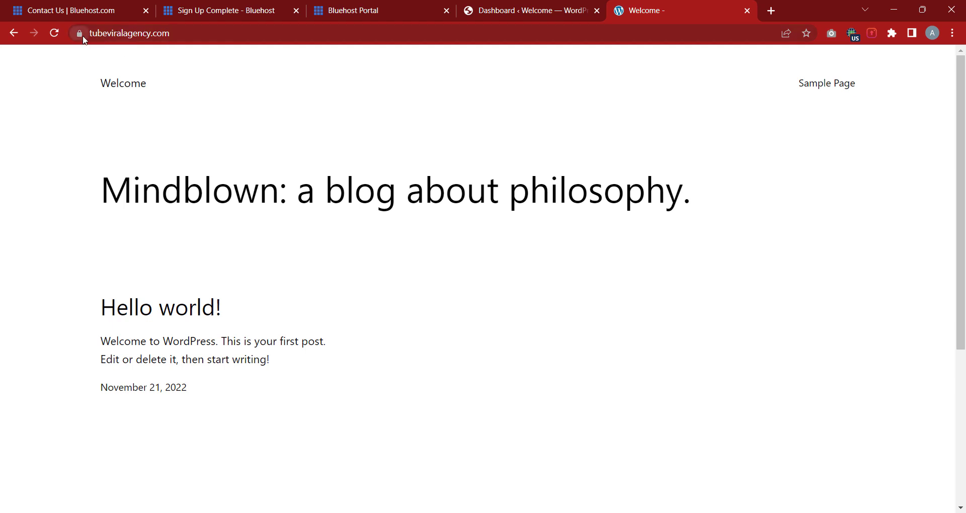
pyautogui.click(352, 10)
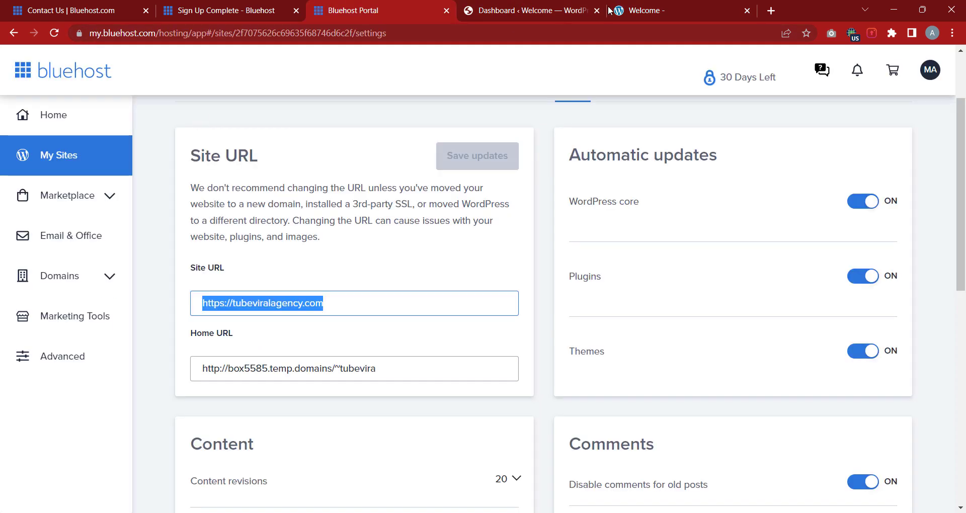
pyautogui.click(629, 10)
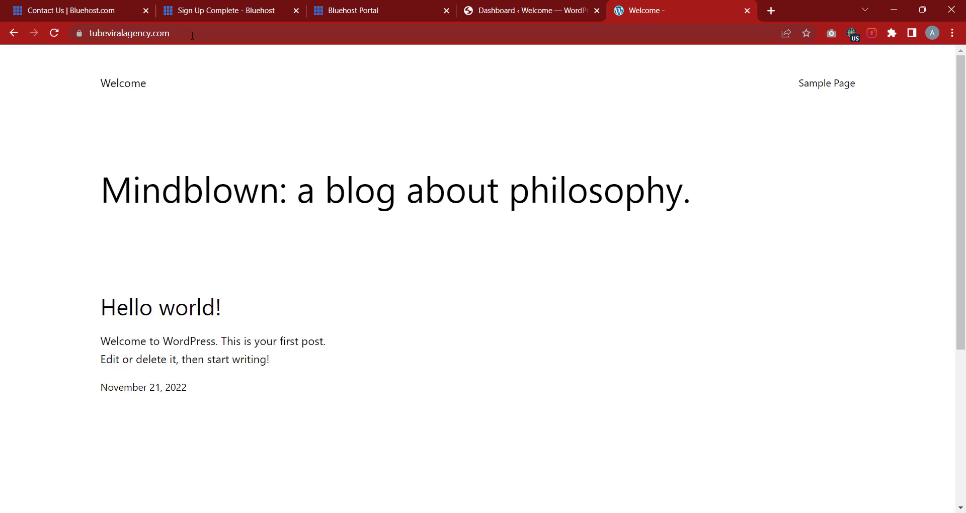
# Return to the Bluehost portal and view the SSL certificate status in the Welcome site's security settings
pyautogui.click(337, 8)
pyautogui.scroll(3, 409, 230)
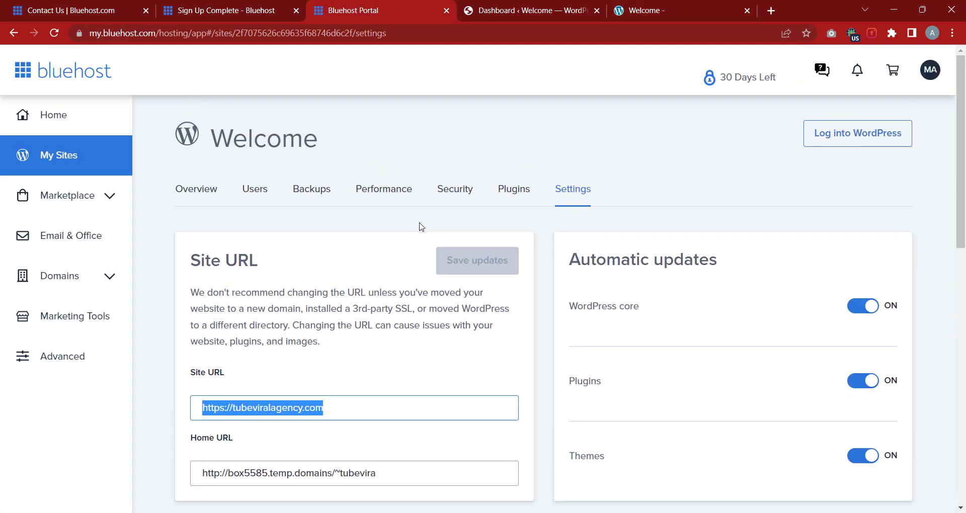
pyautogui.click(63, 162)
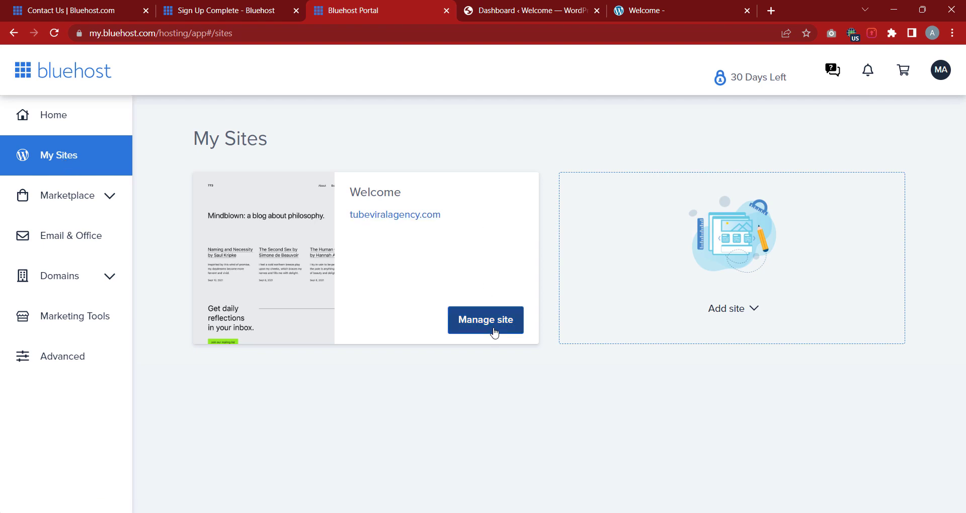
pyautogui.click(494, 332)
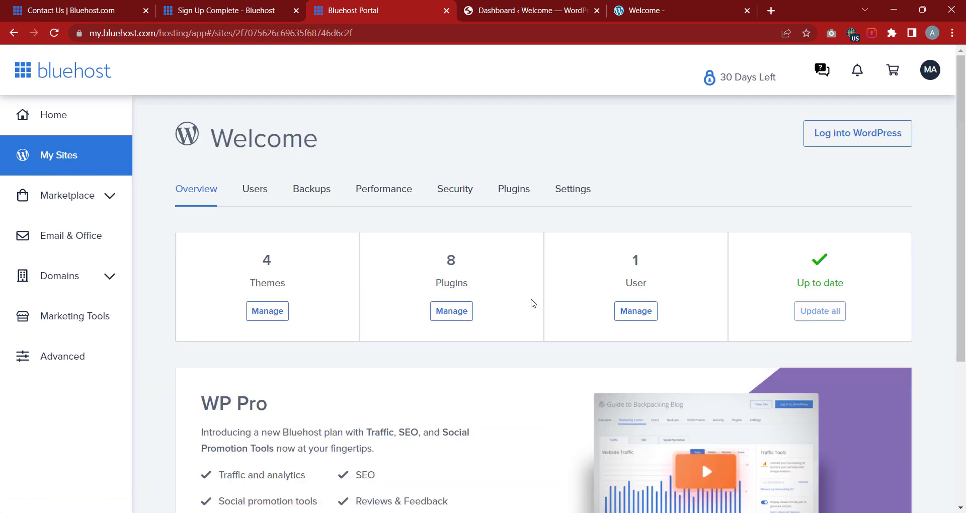
pyautogui.click(455, 192)
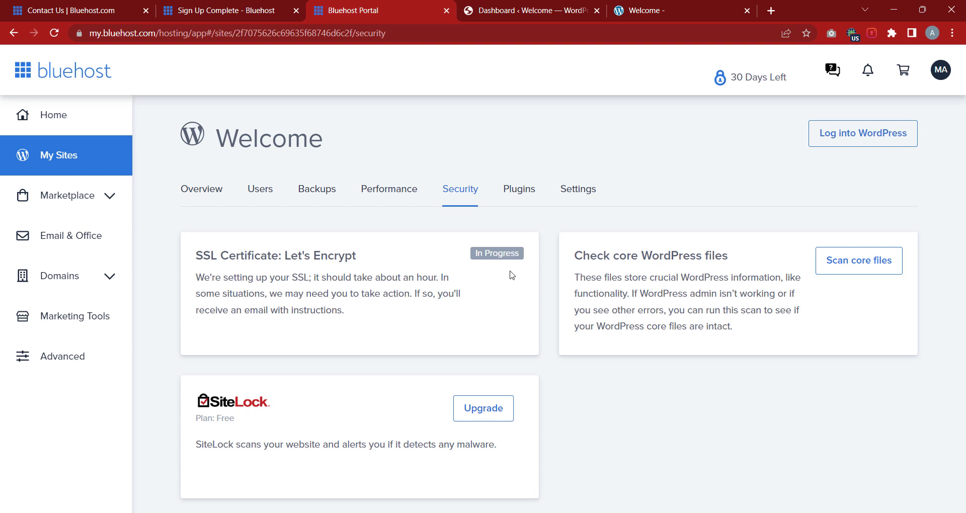
# Close the live site and expired dashboard tabs, and log into WordPress afresh from the Bluehost home page
pyautogui.click(648, 7)
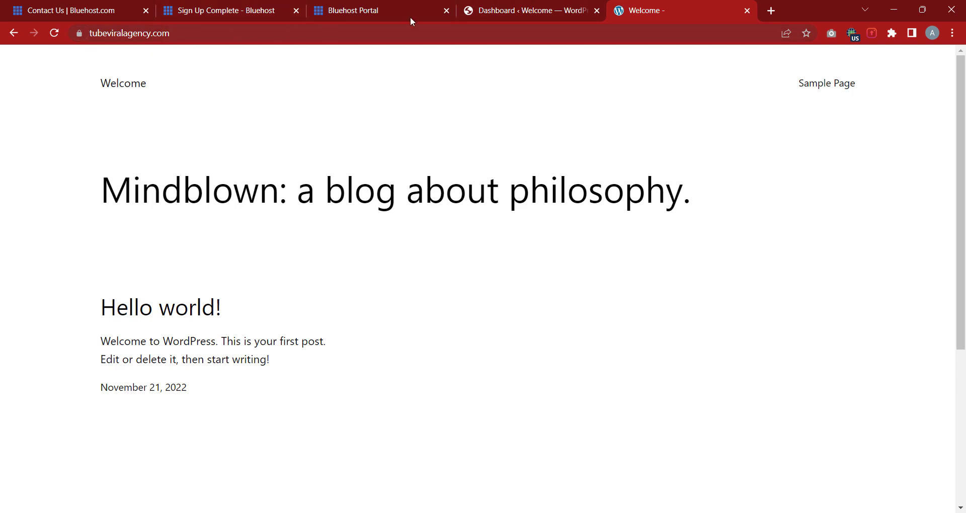
pyautogui.hotkey('ctrl', 'shift', 'Tab')
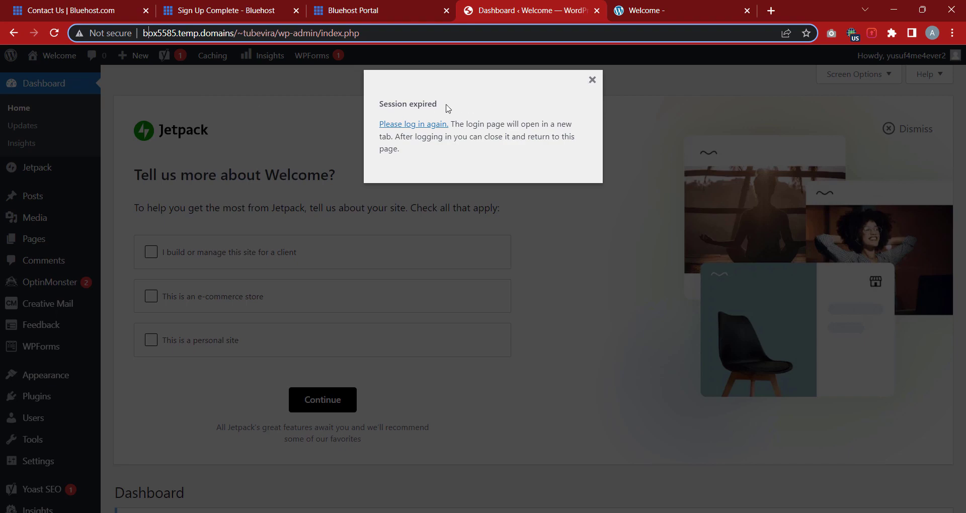
pyautogui.hotkey('ctrl', 'w')
pyautogui.hotkey('ctrl', 'w')
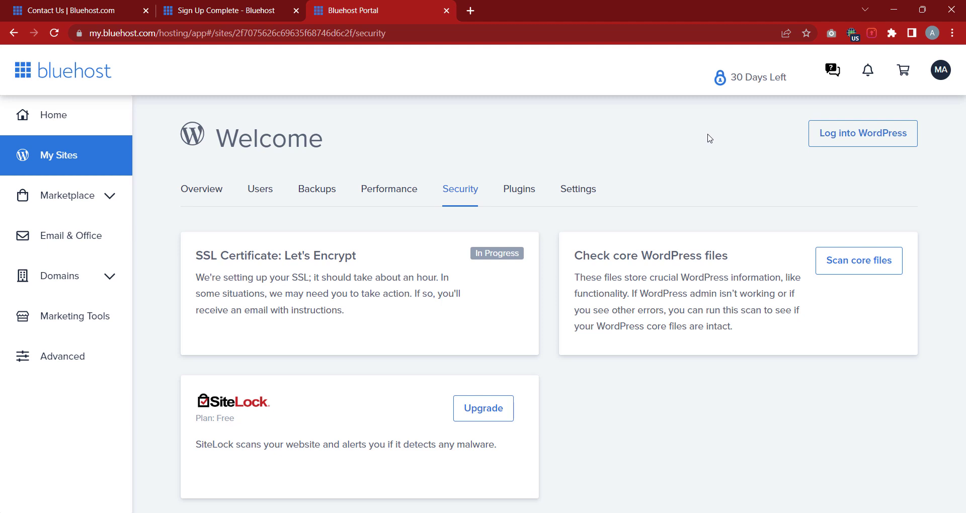
pyautogui.click(80, 116)
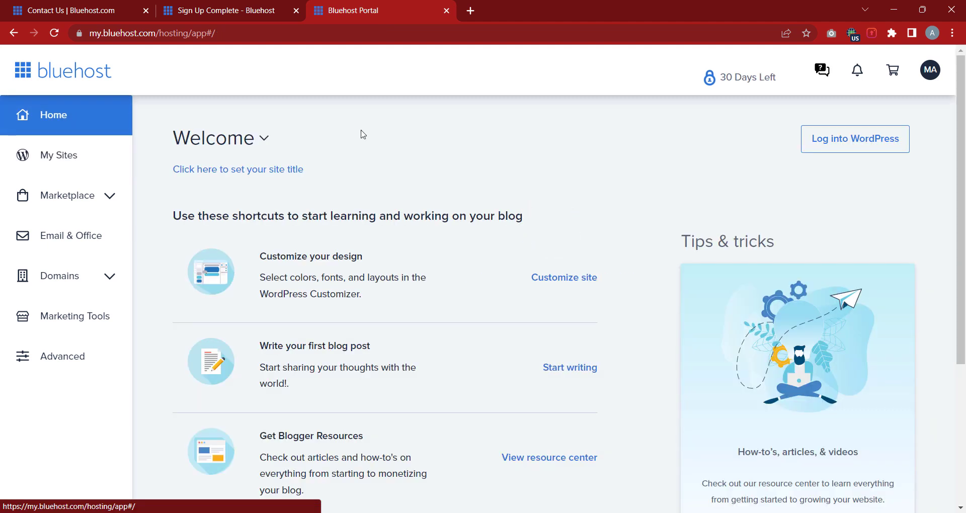
pyautogui.click(848, 149)
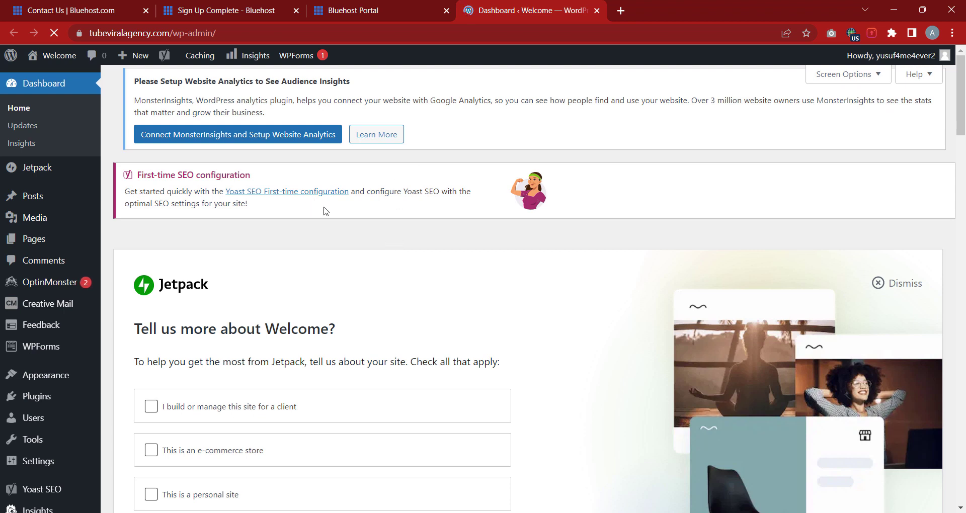
# Move the default "Hello world!" post to the trash and permanently delete it from there
pyautogui.moveTo(61, 206)
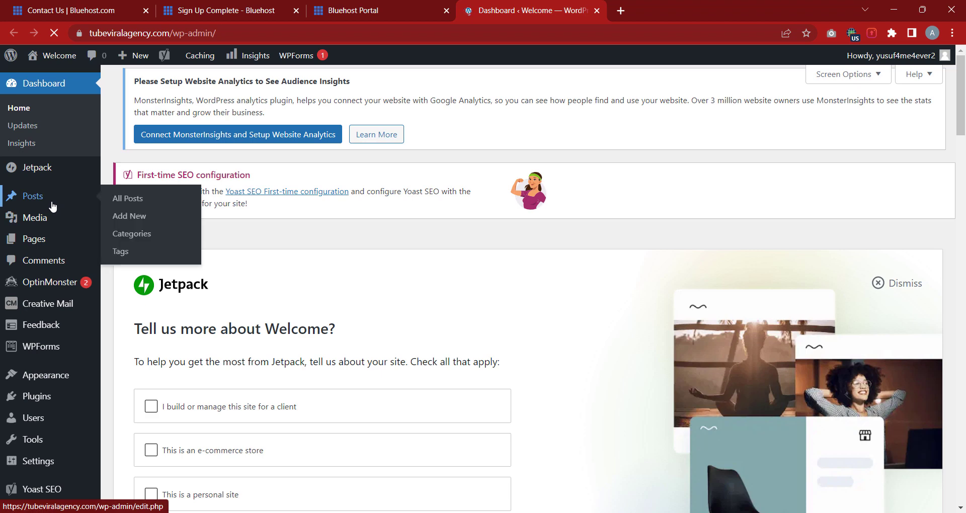
pyautogui.click(135, 204)
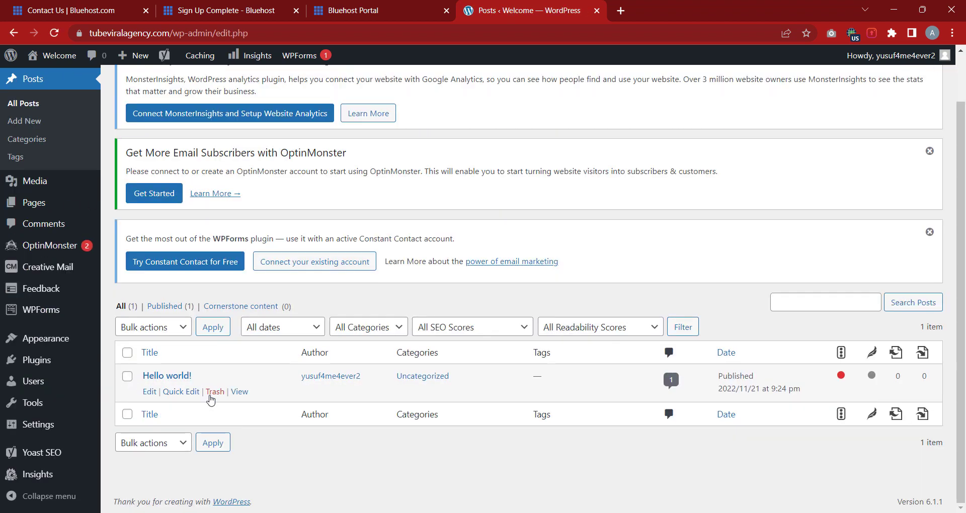
pyautogui.click(215, 396)
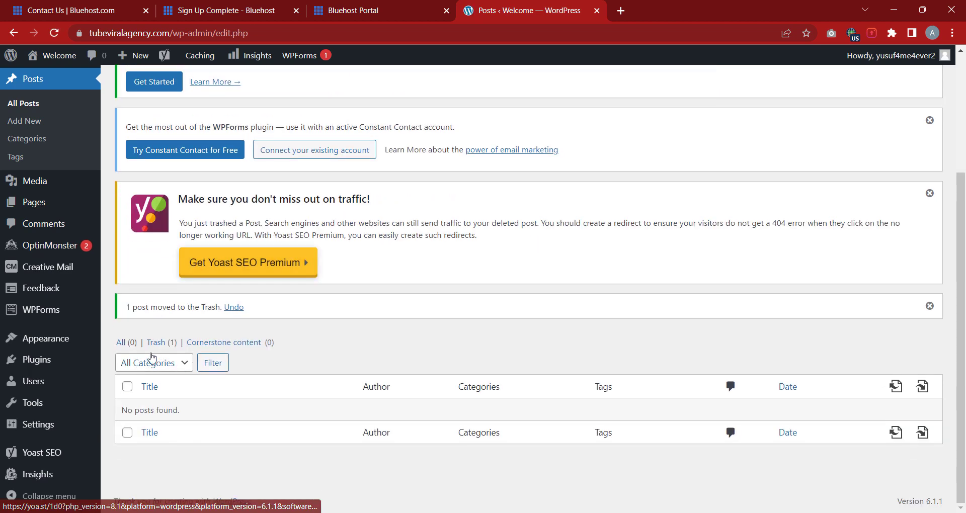
pyautogui.click(157, 344)
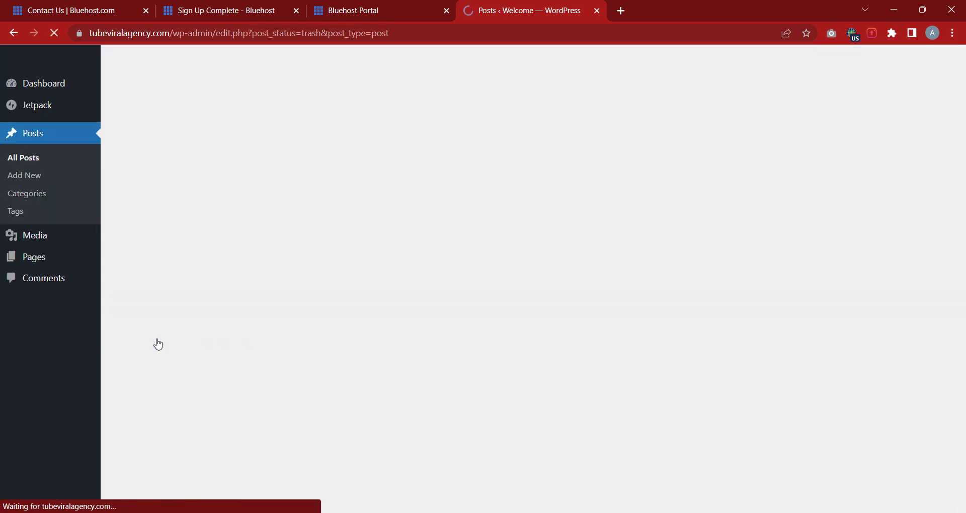
pyautogui.scroll(-1, 146, 355)
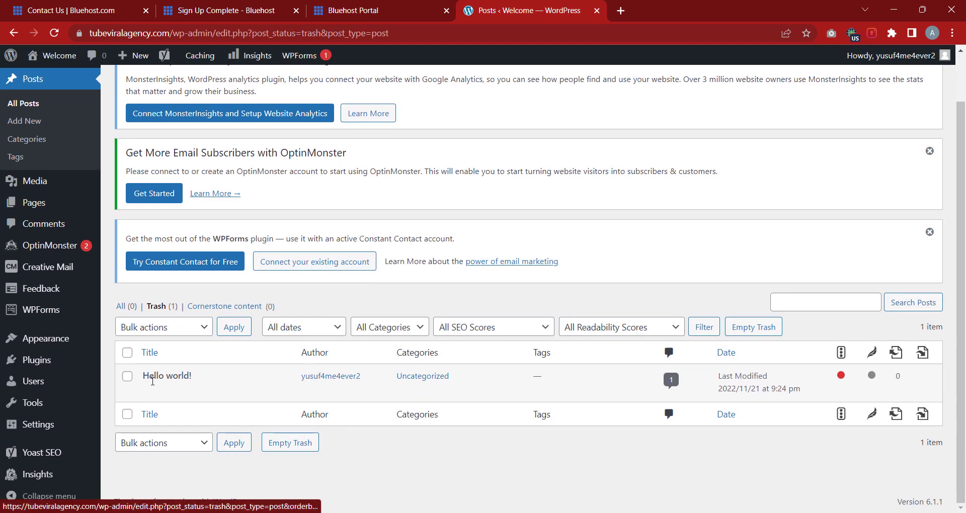
pyautogui.click(209, 392)
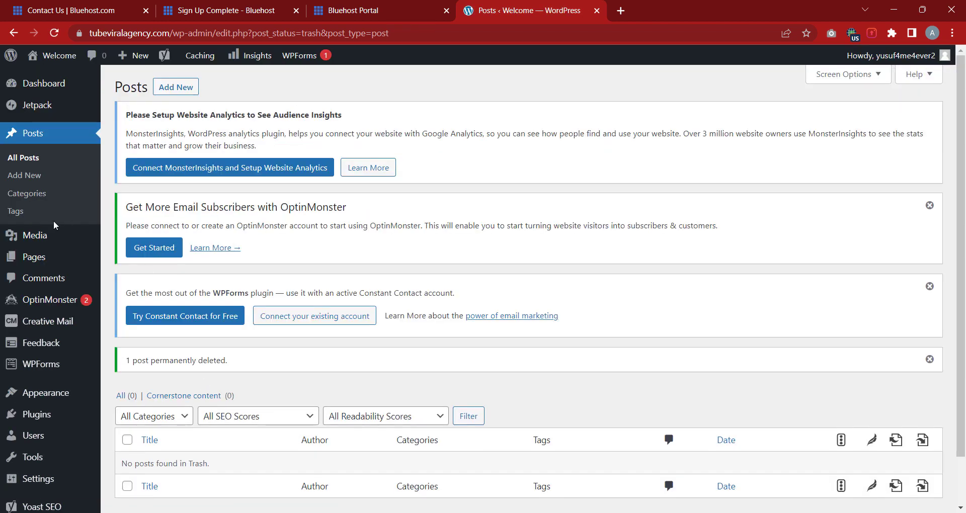
# Move both default pages, Privacy Policy and Sample Page, to the trash with one bulk action
pyautogui.scroll(-1, 55, 221)
pyautogui.scroll(-1, 50, 188)
pyautogui.moveTo(52, 204)
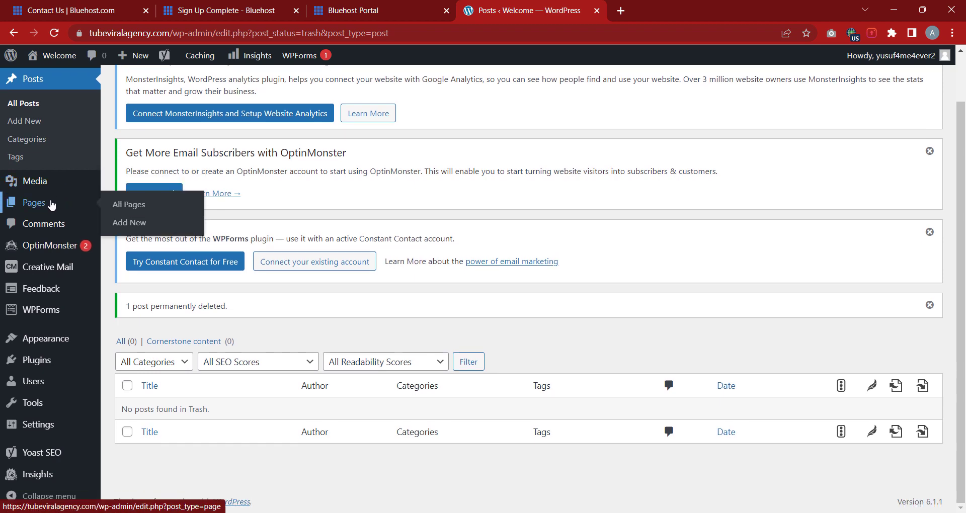
pyautogui.click(127, 205)
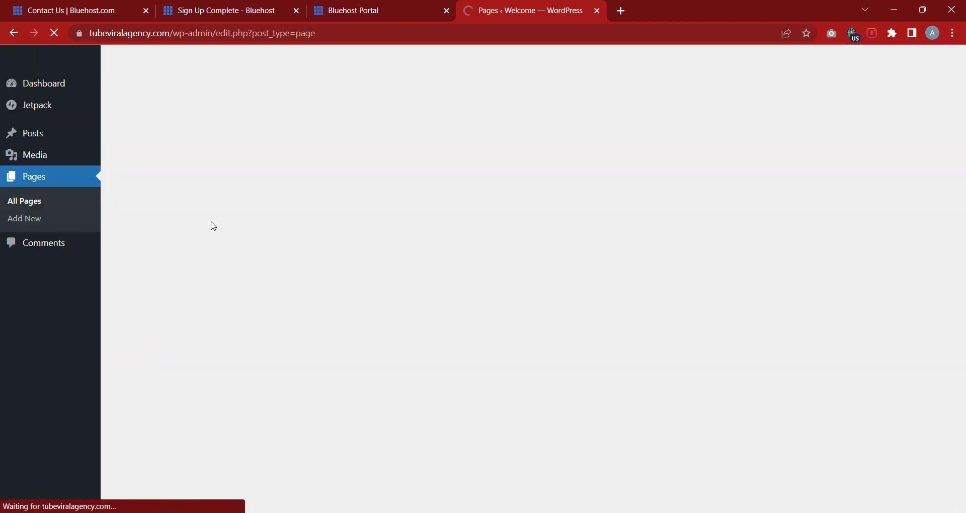
pyautogui.scroll(-1, 201, 251)
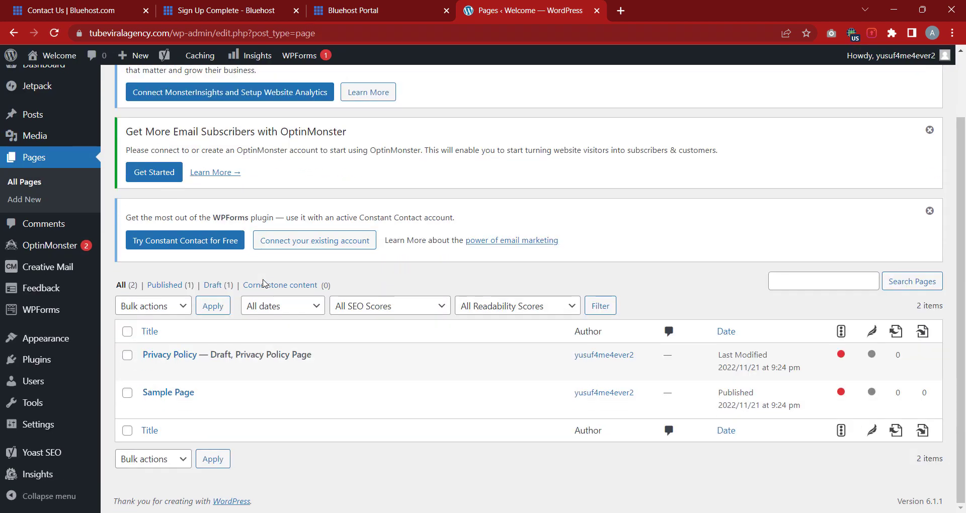
pyautogui.click(127, 332)
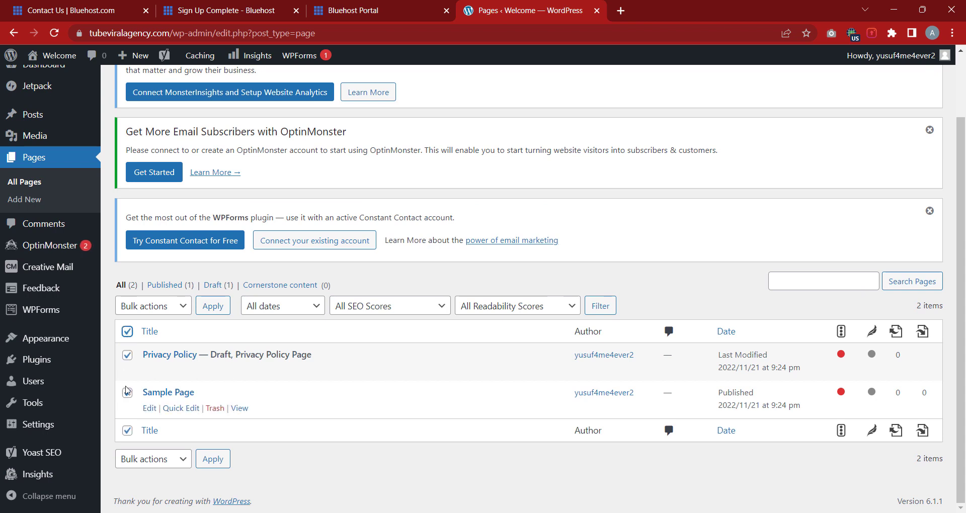
pyautogui.click(173, 307)
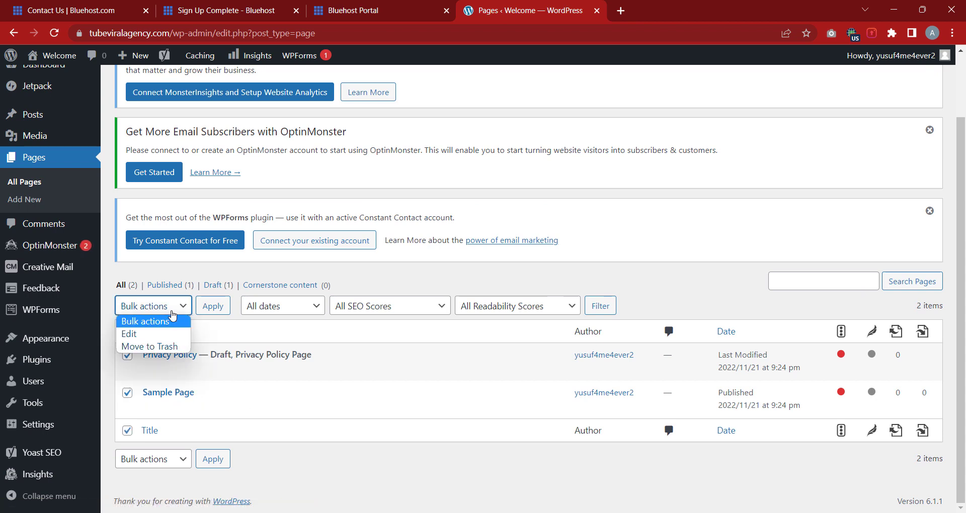
pyautogui.click(164, 347)
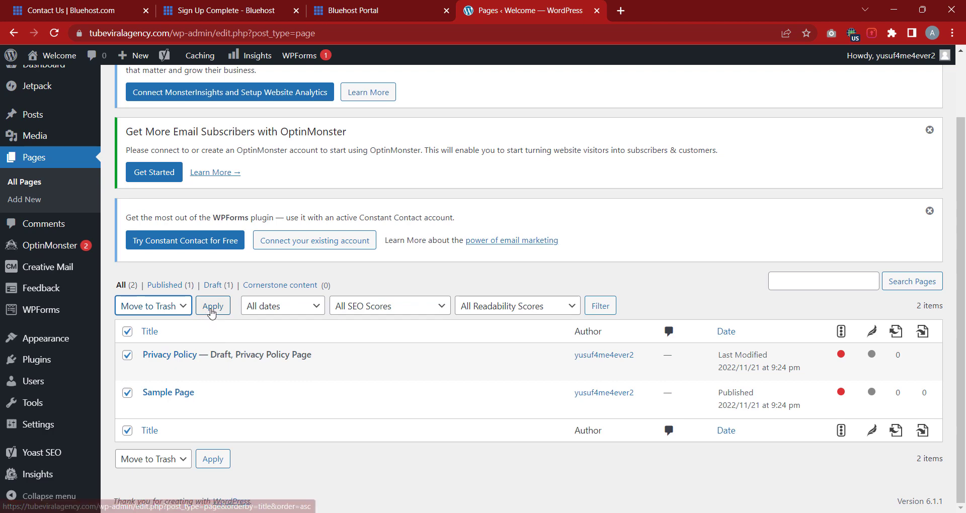
pyautogui.click(213, 305)
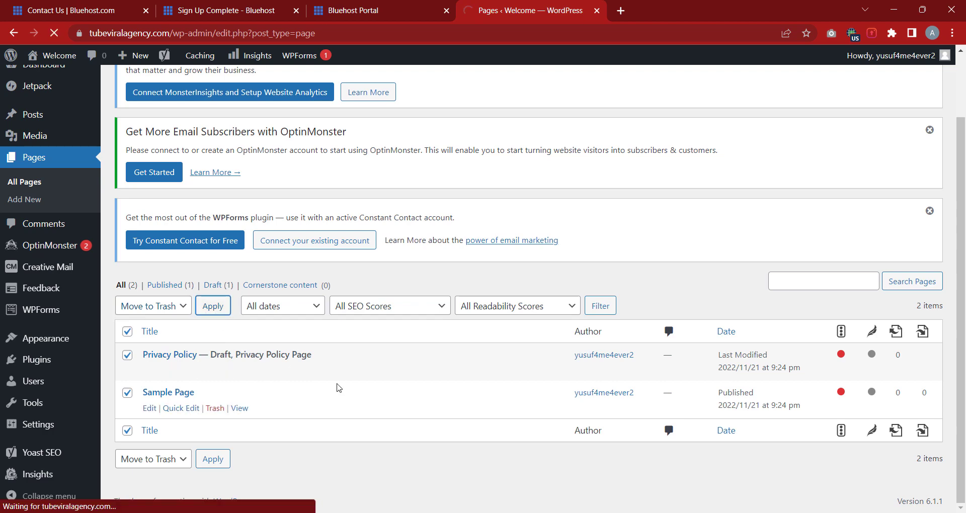
# Permanently delete the trashed Privacy Policy and Sample Page with the Delete permanently bulk action
pyautogui.scroll(-5, 334, 384)
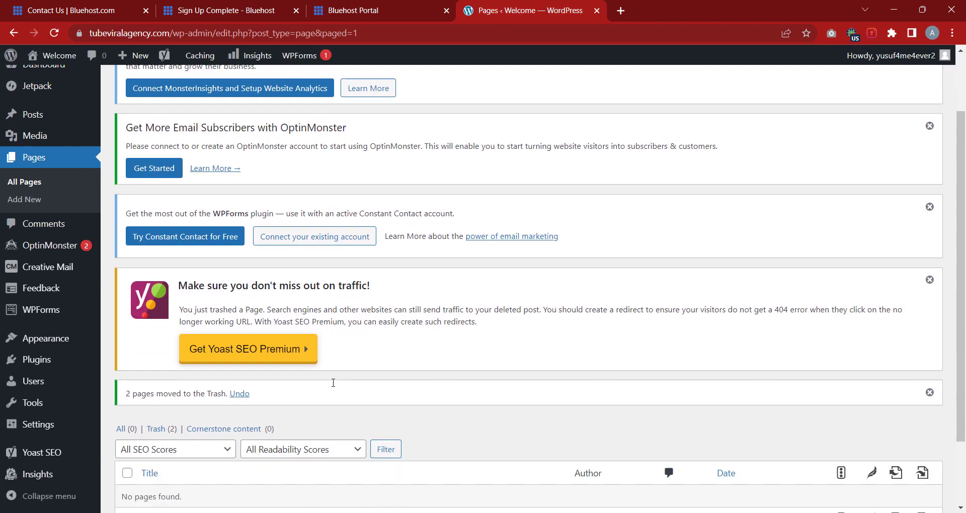
pyautogui.click(157, 344)
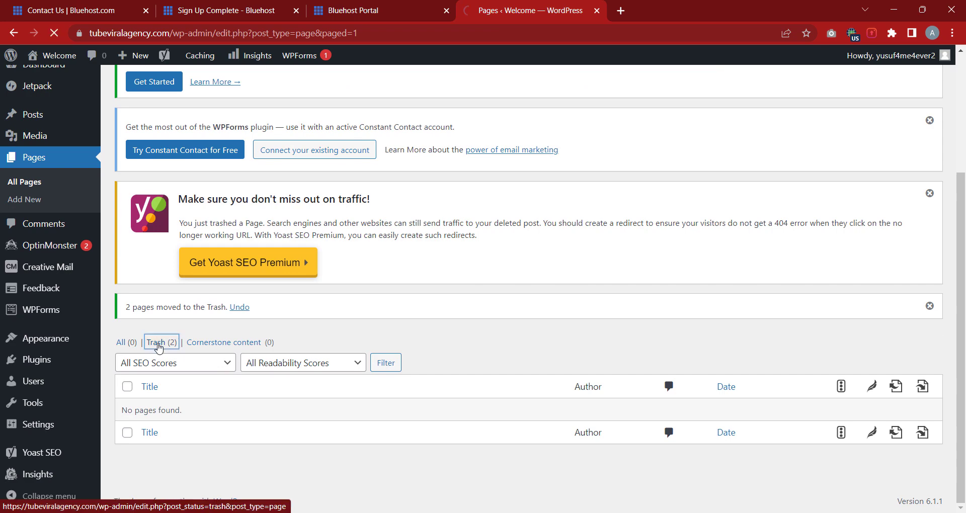
pyautogui.scroll(-2, 138, 345)
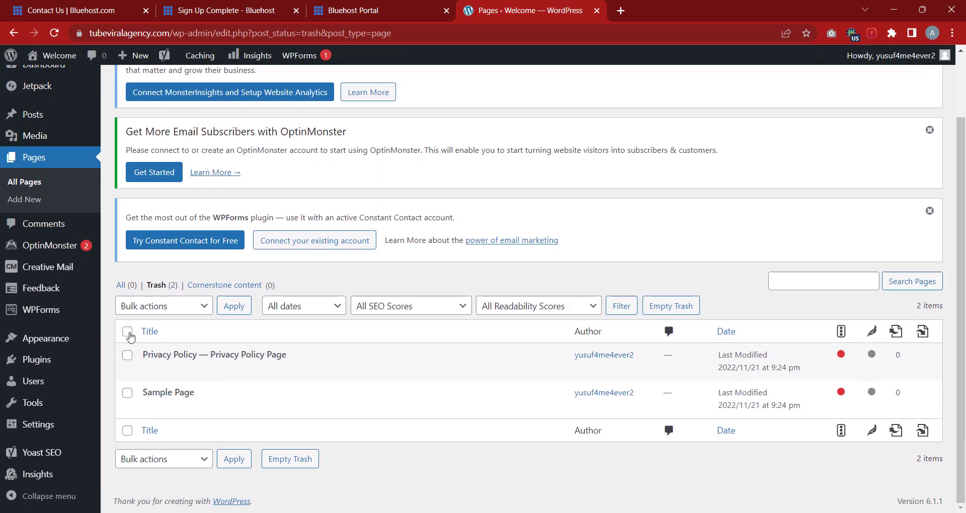
pyautogui.click(128, 332)
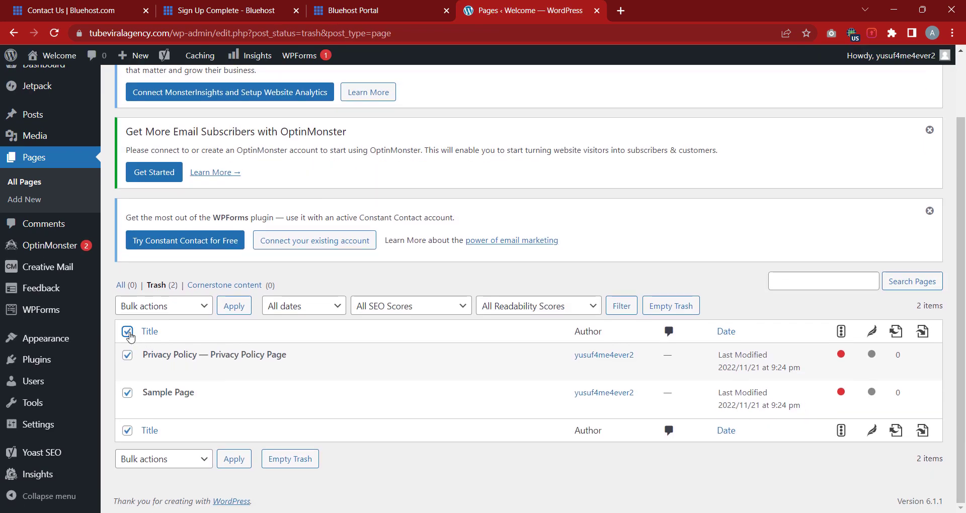
pyautogui.click(178, 312)
pyautogui.click(151, 346)
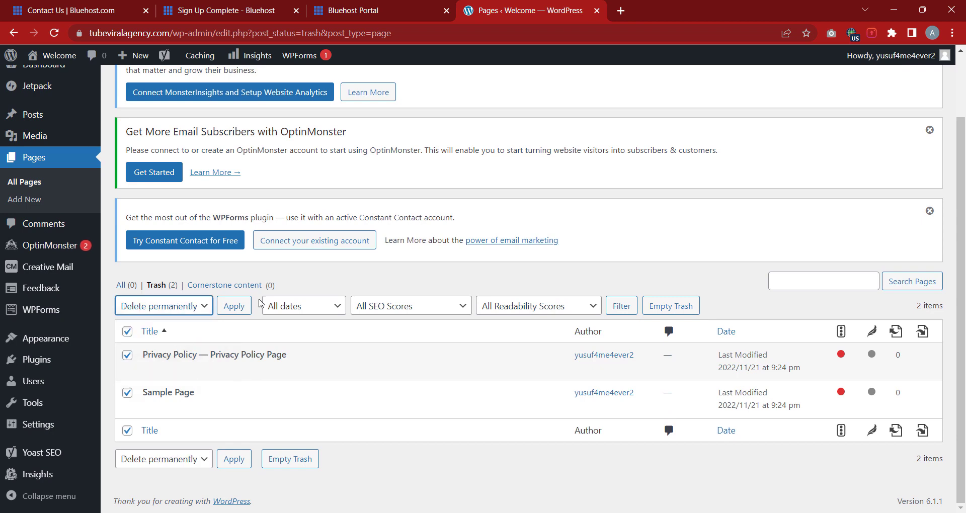
pyautogui.click(234, 306)
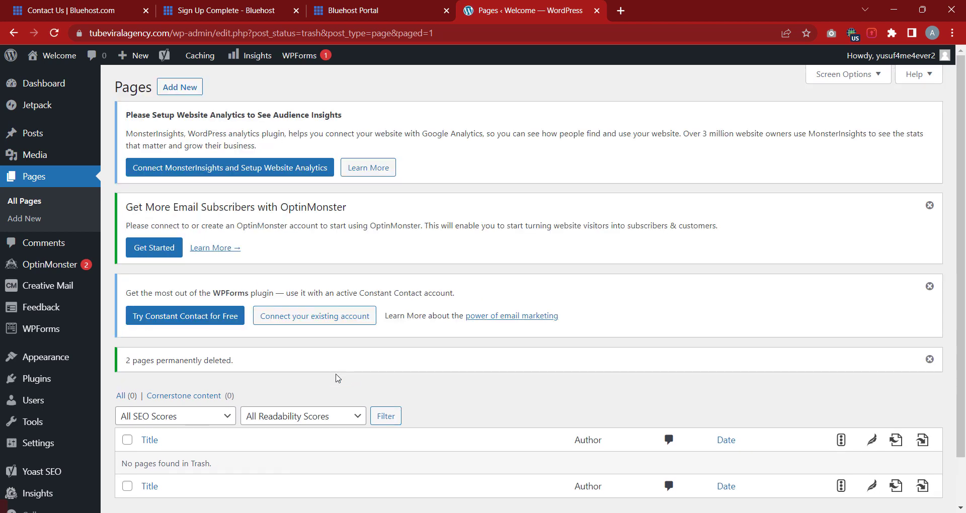
# Delete the Twenty Twenty-Two theme from the site's installed themes and confirm the deletion
pyautogui.scroll(-1, 78, 231)
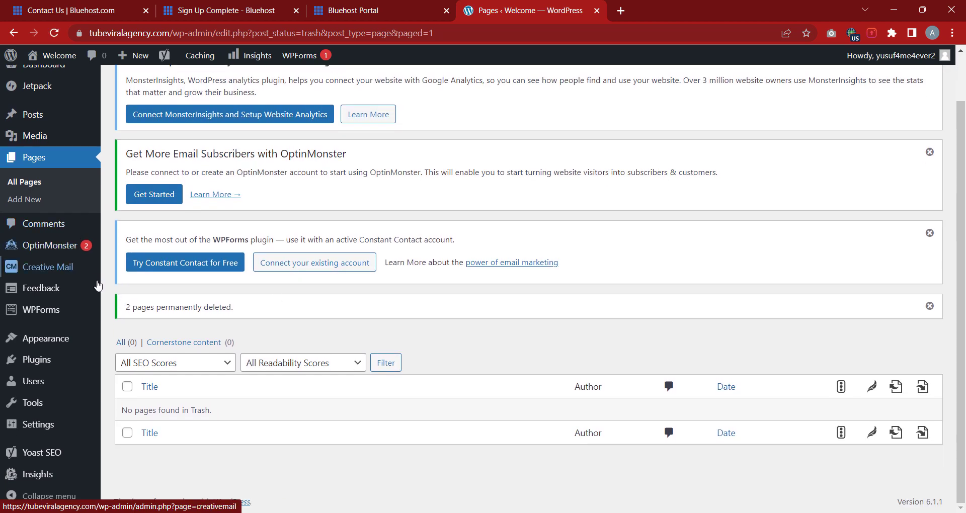
pyautogui.moveTo(45, 341)
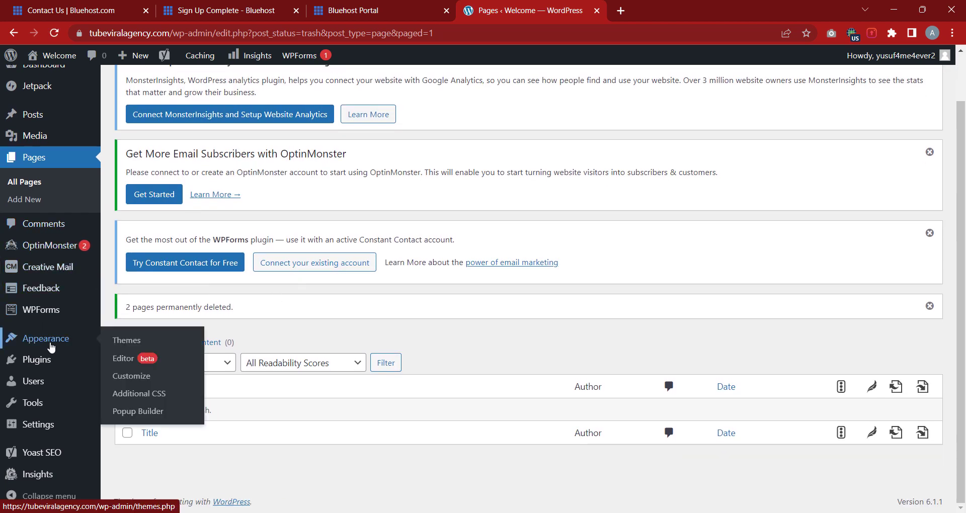
pyautogui.click(132, 342)
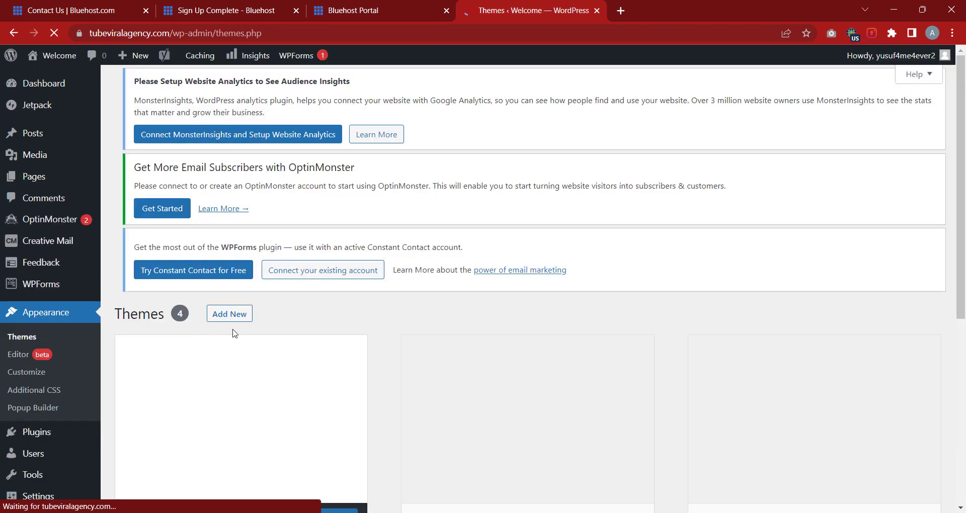
pyautogui.scroll(-3, 388, 371)
pyautogui.scroll(-2, 387, 372)
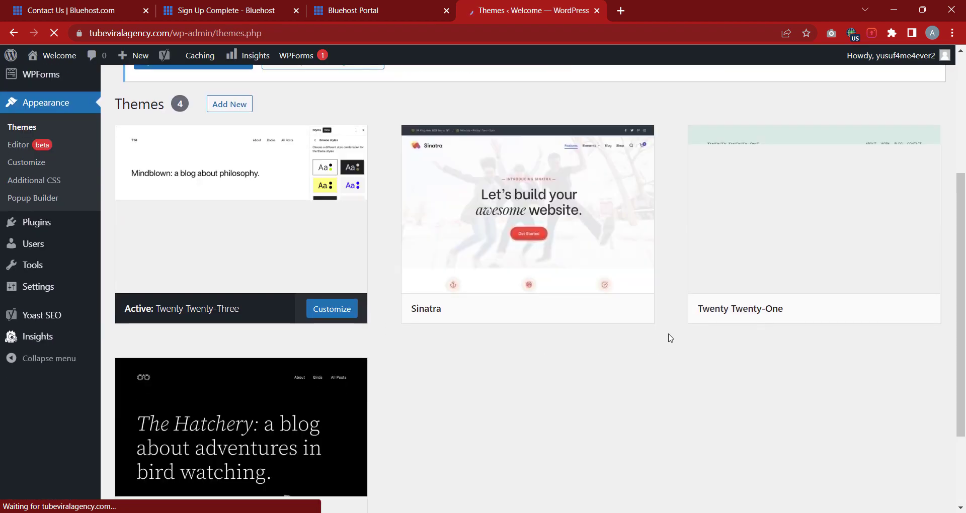
pyautogui.moveTo(729, 261)
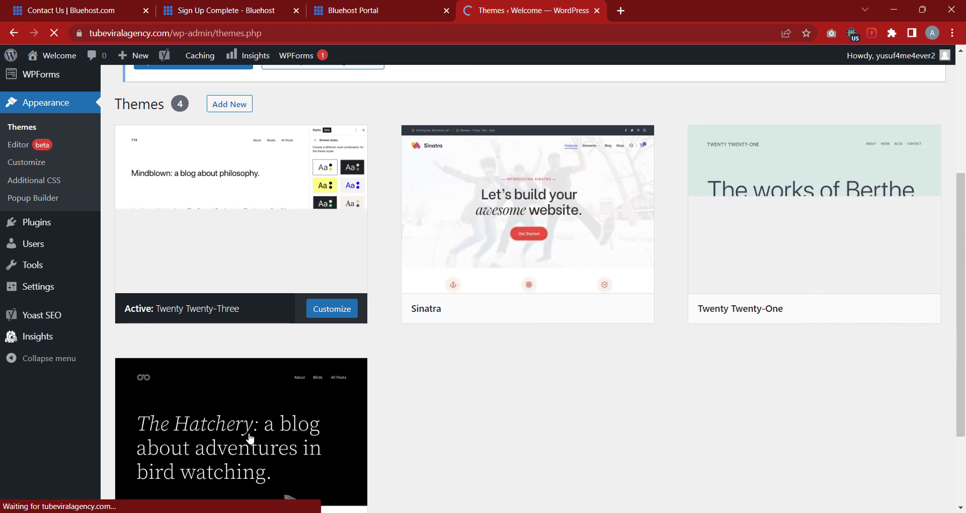
pyautogui.scroll(-2, 319, 377)
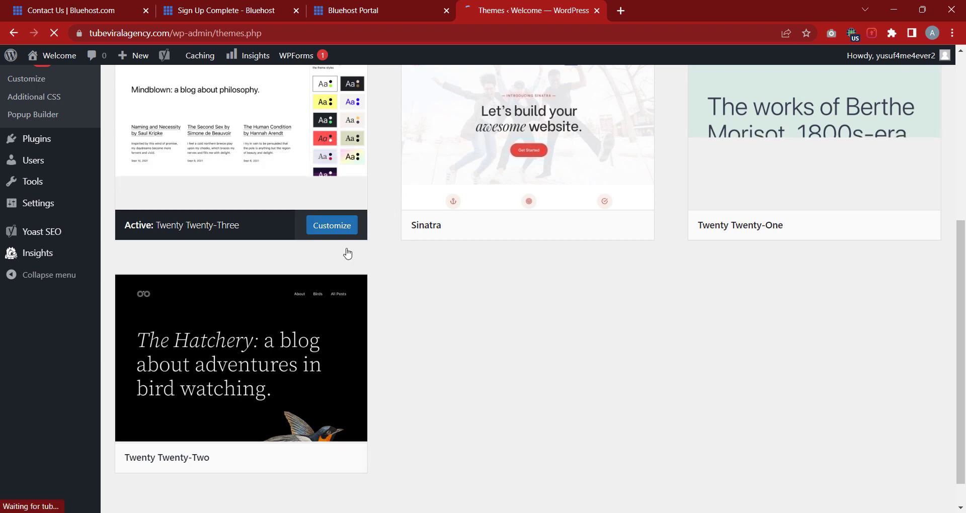
pyautogui.click(242, 369)
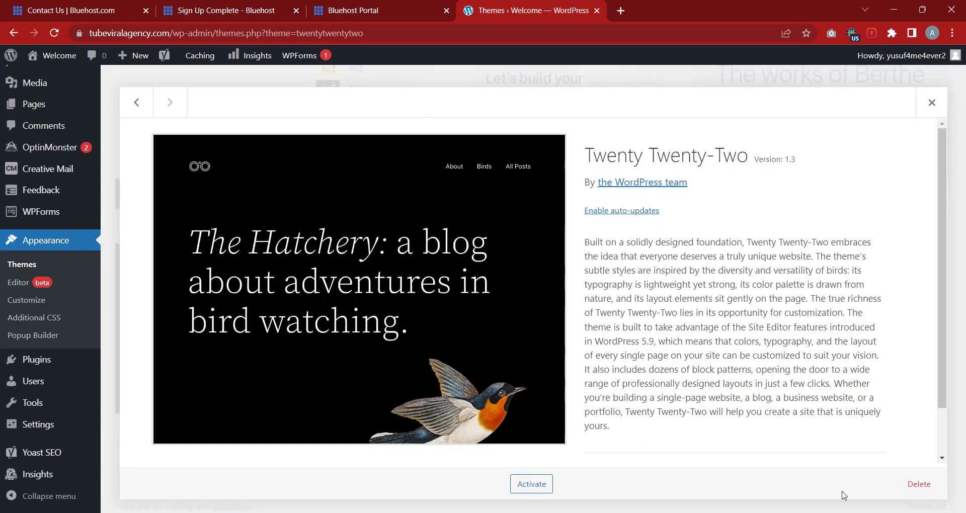
pyautogui.click(913, 485)
pyautogui.click(551, 127)
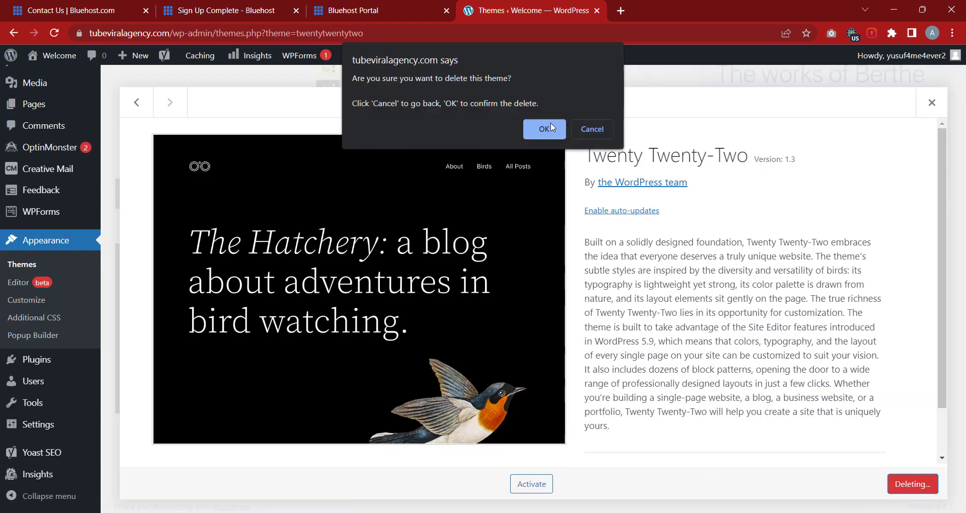
pyautogui.click(551, 128)
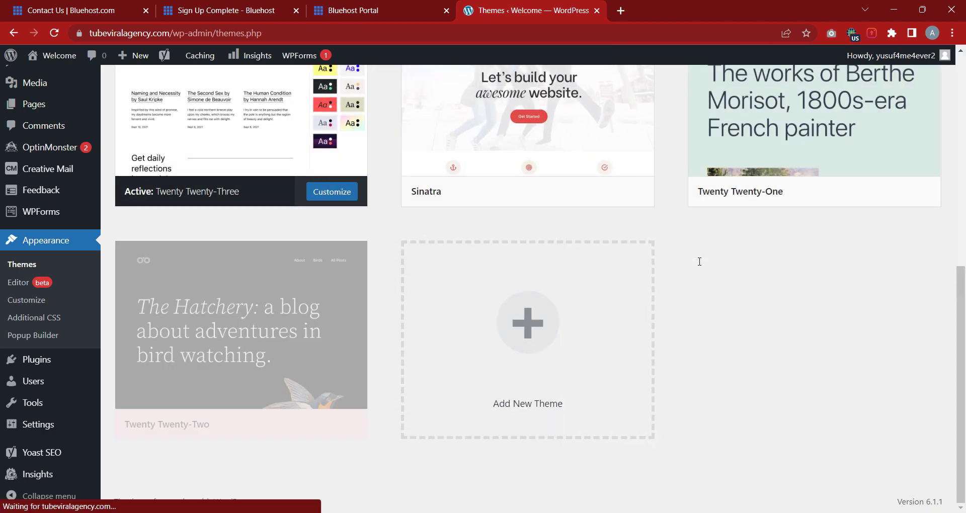
# Delete the remaining inactive themes, Twenty Twenty-One and Sinatra, leaving only the active Twenty Twenty-Three
pyautogui.click(834, 150)
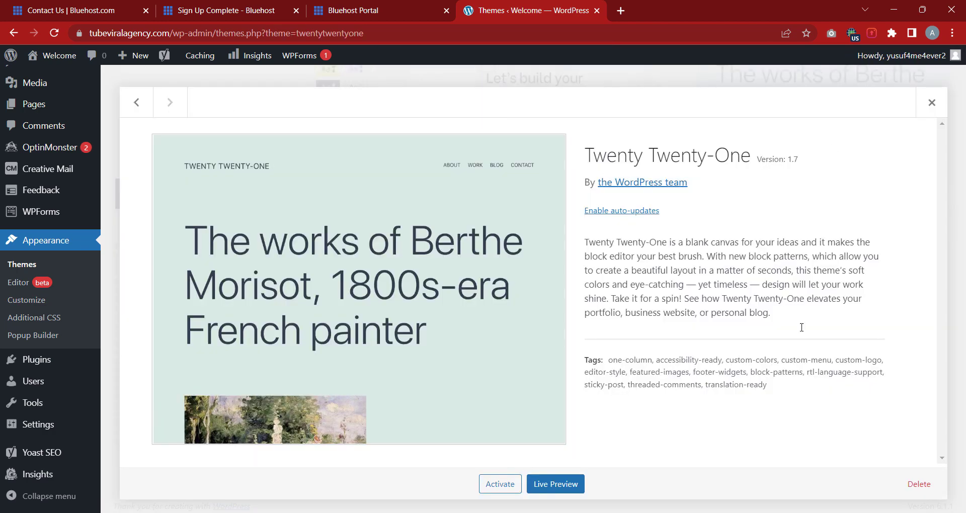
pyautogui.click(918, 484)
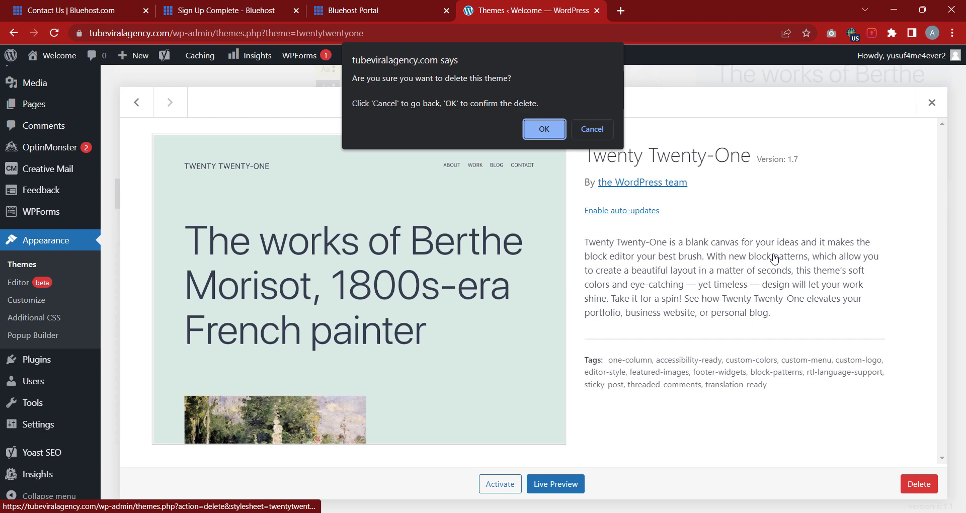
pyautogui.click(545, 126)
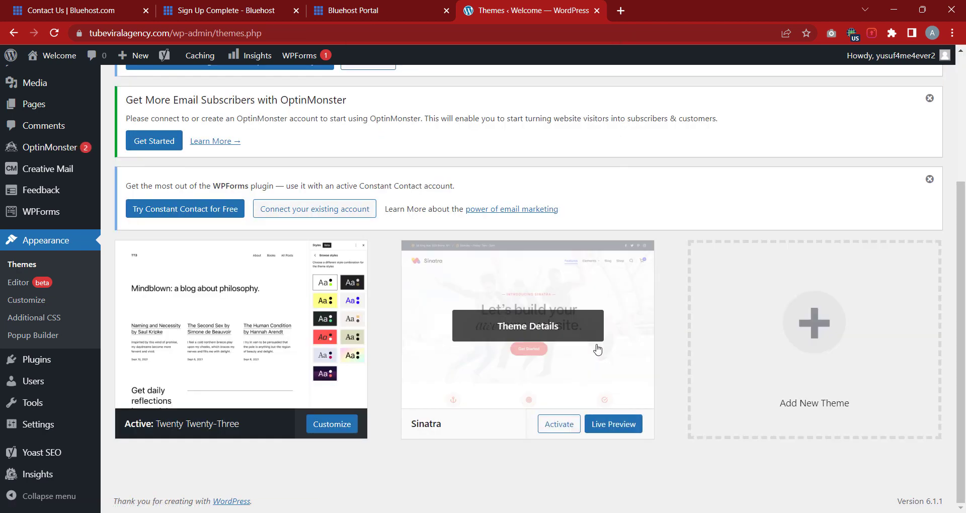
pyautogui.click(598, 349)
pyautogui.click(918, 484)
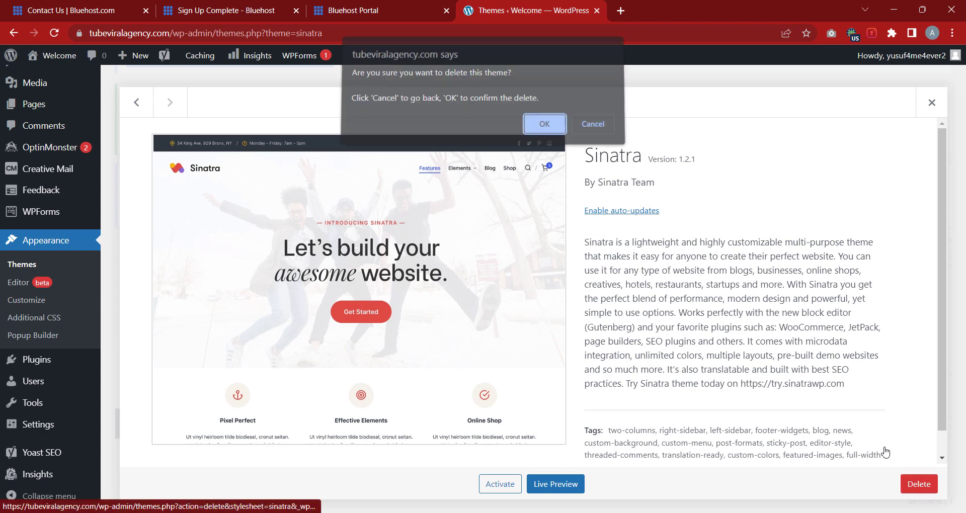
pyautogui.click(561, 134)
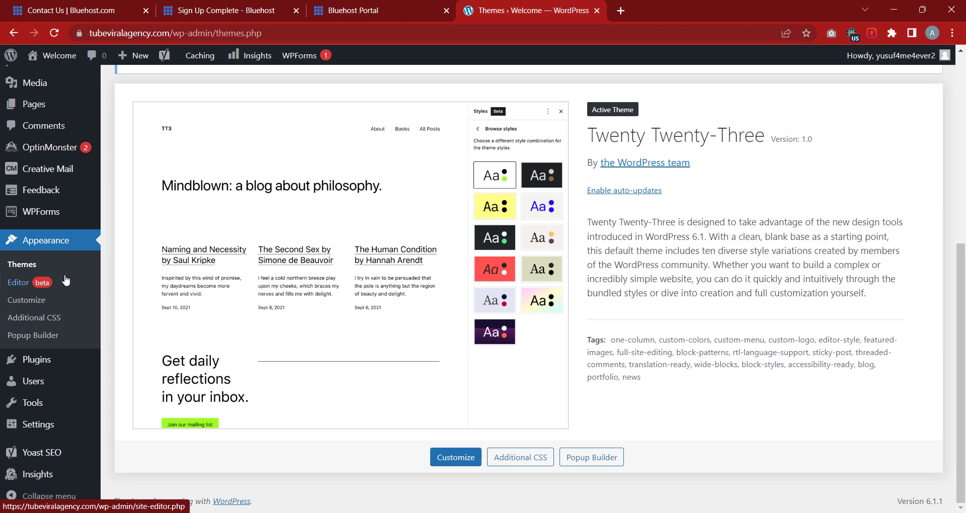
# Select every plugin in the site's installed plugins list and deactivate them all with the Deactivate bulk action
pyautogui.moveTo(56, 370)
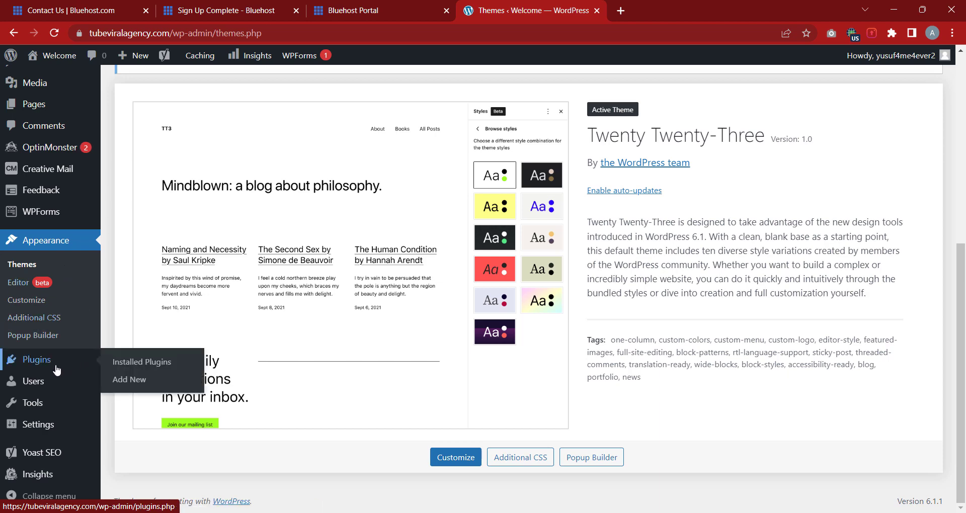
pyautogui.click(155, 370)
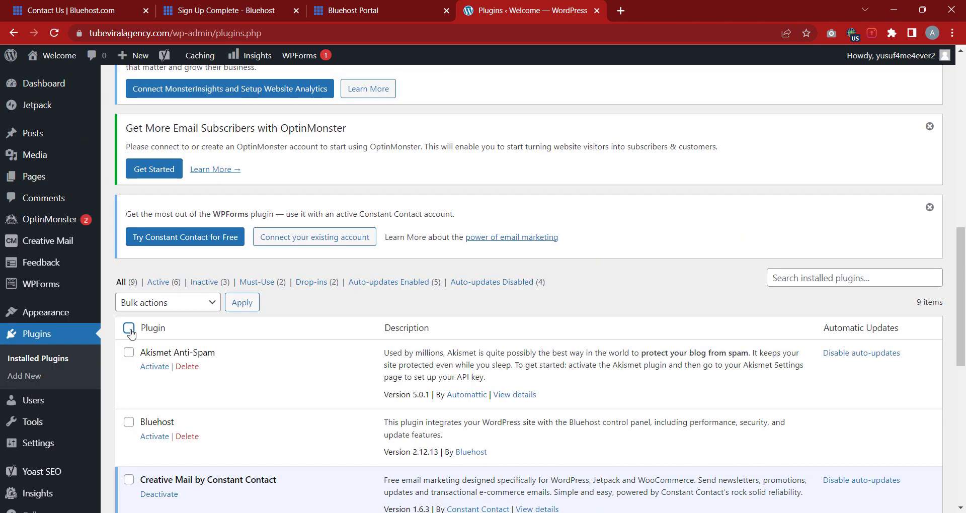
pyautogui.click(129, 329)
pyautogui.scroll(-1, 170, 333)
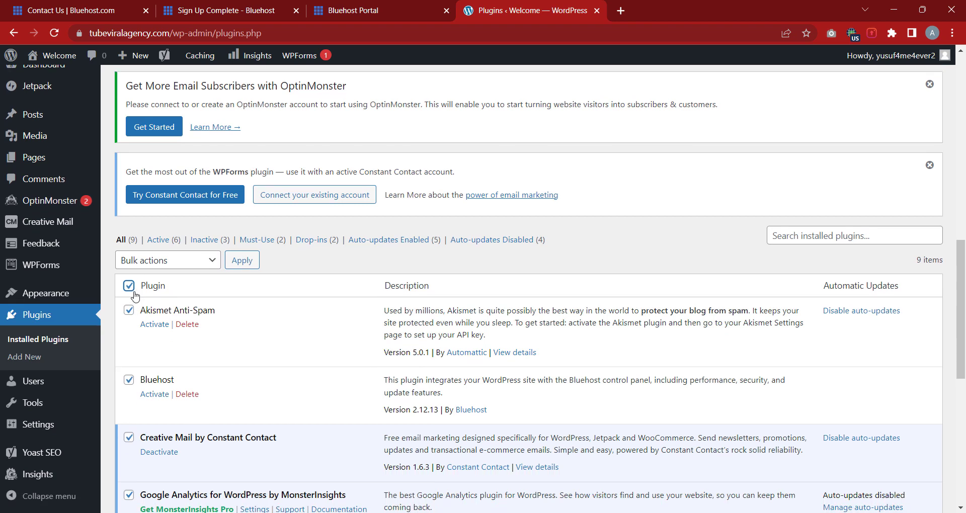
pyautogui.click(170, 262)
pyautogui.click(162, 301)
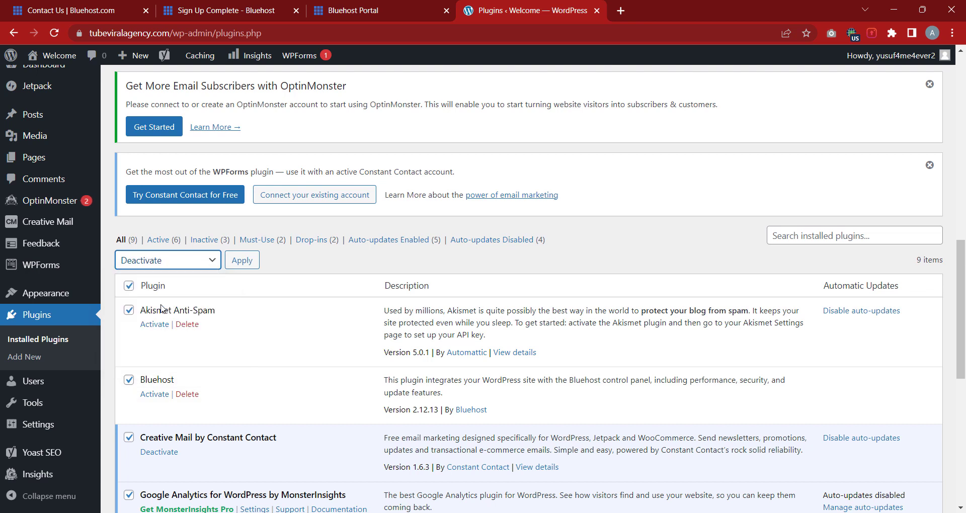
pyautogui.click(245, 261)
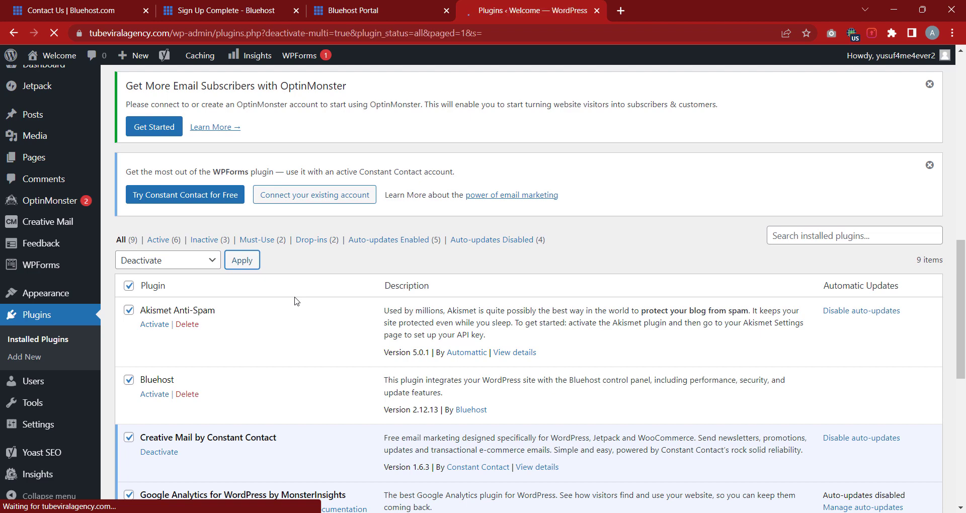
# Delete all the deactivated plugins together with their data using the Delete bulk action, and confirm the deletion
pyautogui.scroll(-2, 250, 274)
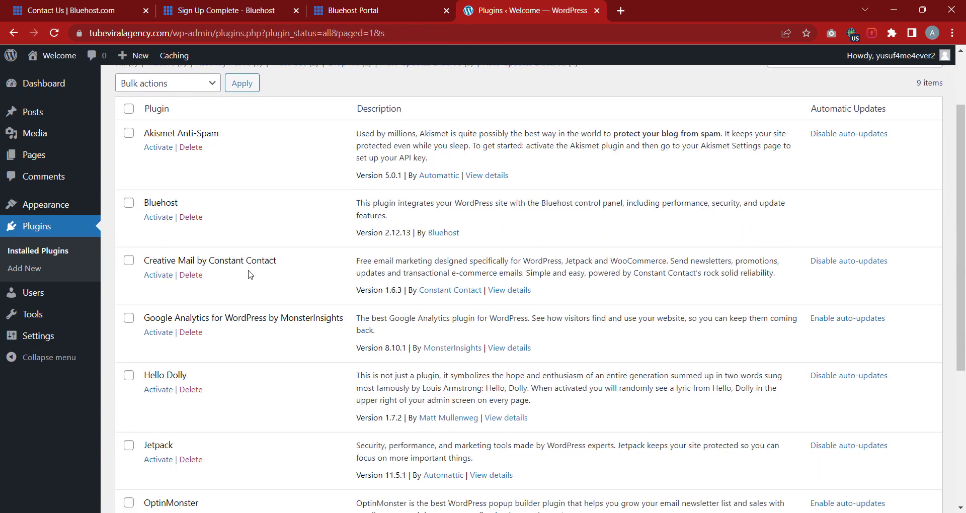
pyautogui.scroll(2, 250, 274)
pyautogui.click(129, 154)
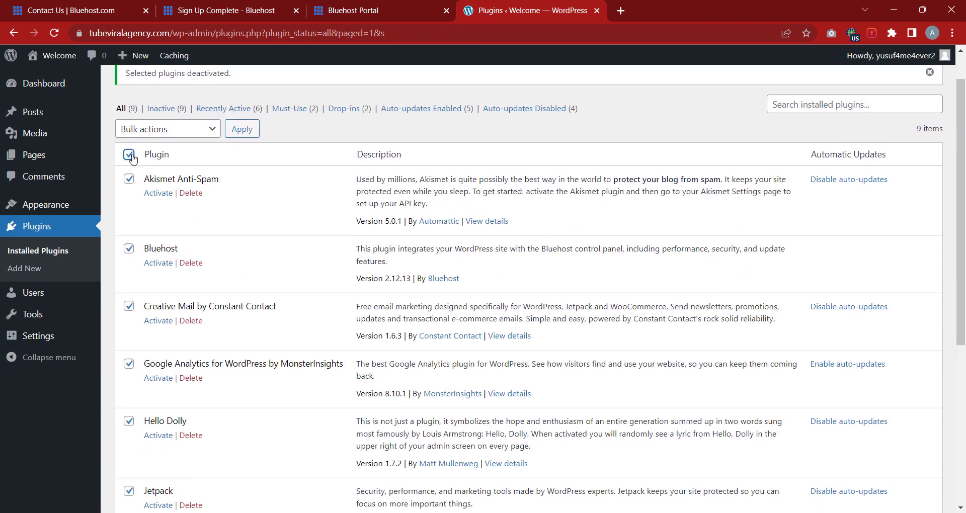
pyautogui.click(164, 130)
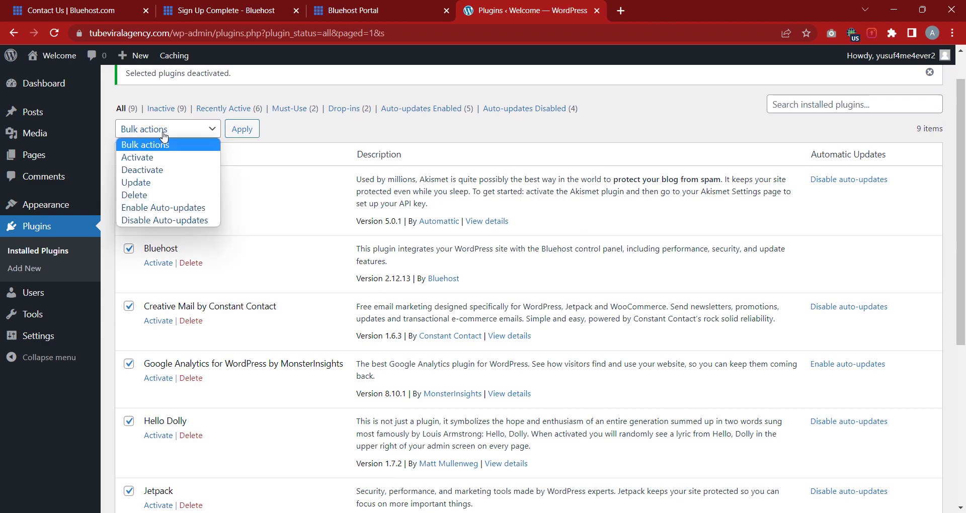
pyautogui.click(151, 196)
pyautogui.click(242, 129)
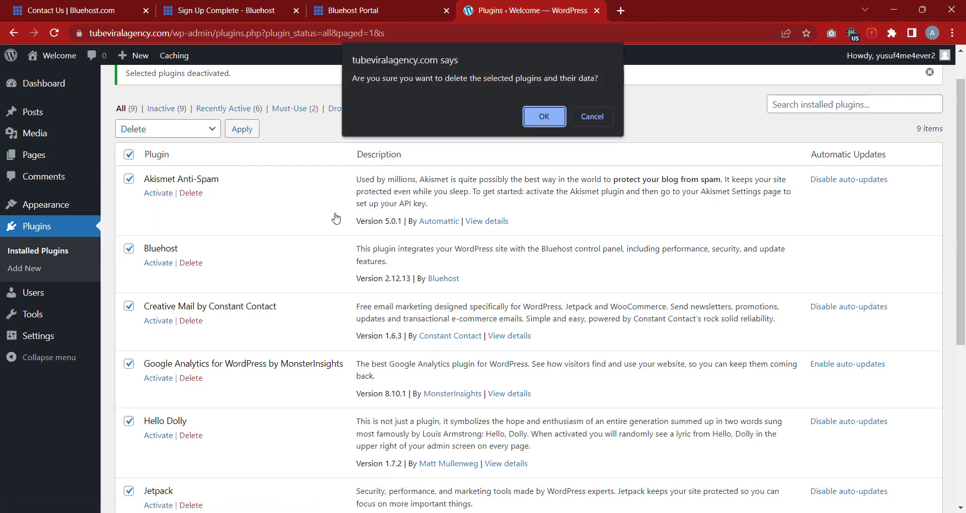
pyautogui.click(563, 123)
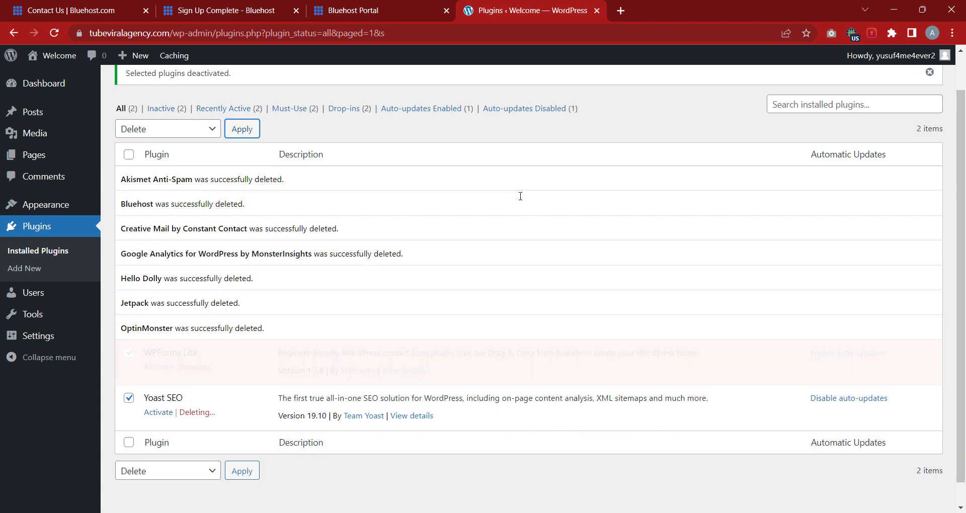
pyautogui.scroll(1, 208, 258)
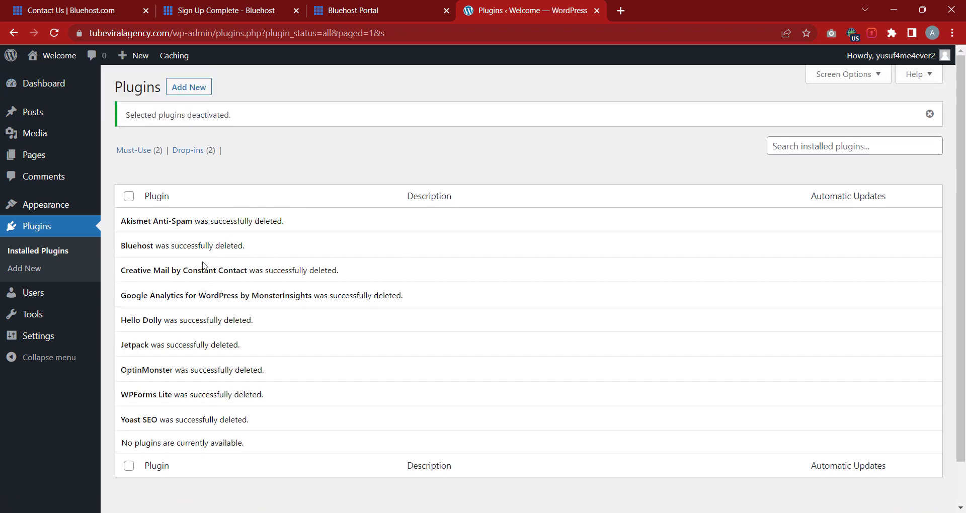
# Open the site's Permalink Settings and check which permalink structure is selected
pyautogui.moveTo(56, 338)
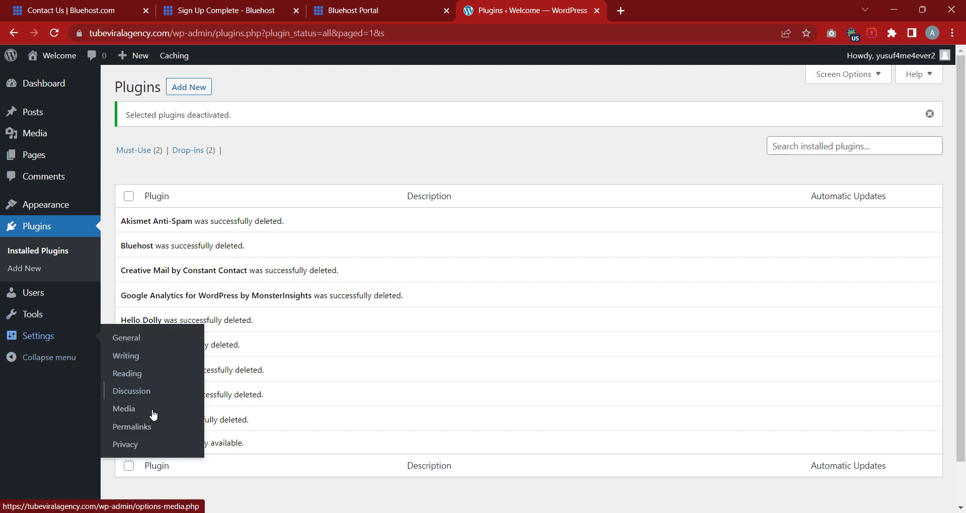
pyautogui.click(149, 431)
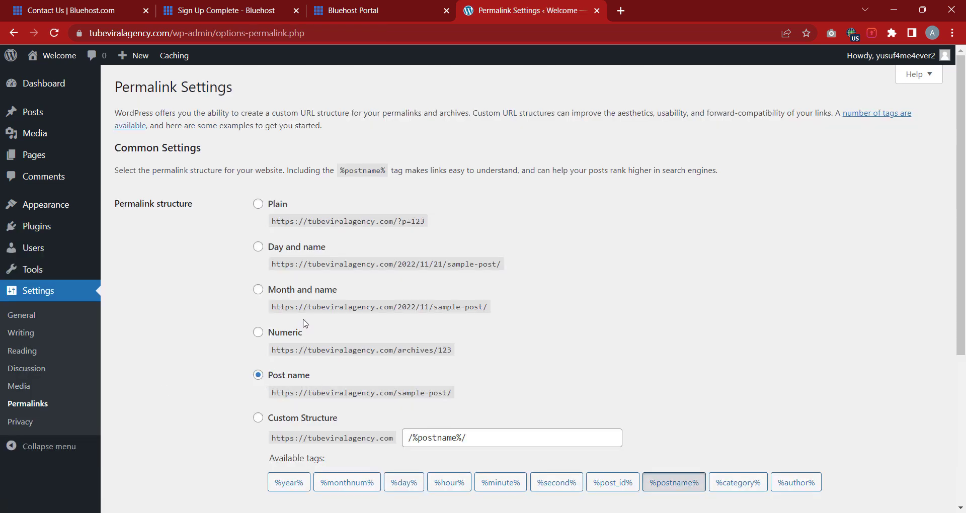
pyautogui.scroll(-4, 280, 381)
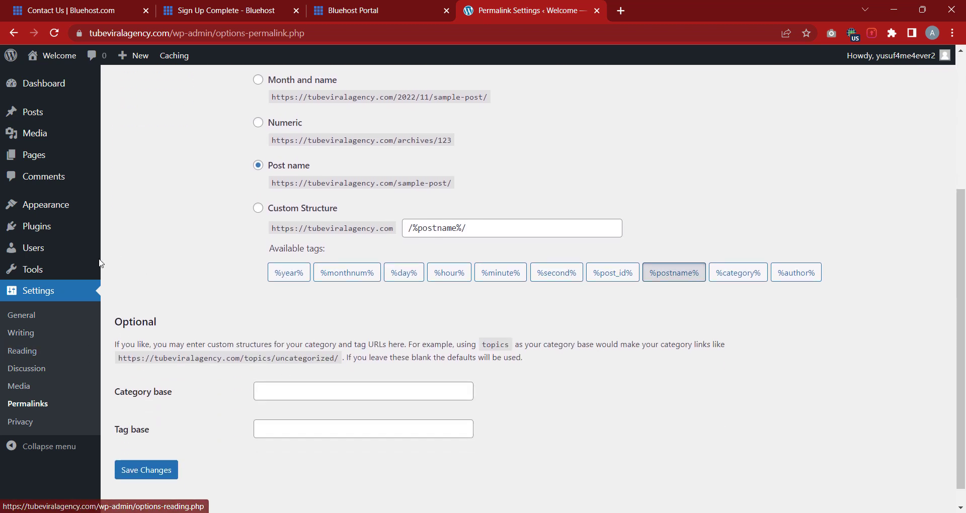
# Enable the "Anyone can register" membership option in the site's General Settings and save the changes
pyautogui.click(29, 317)
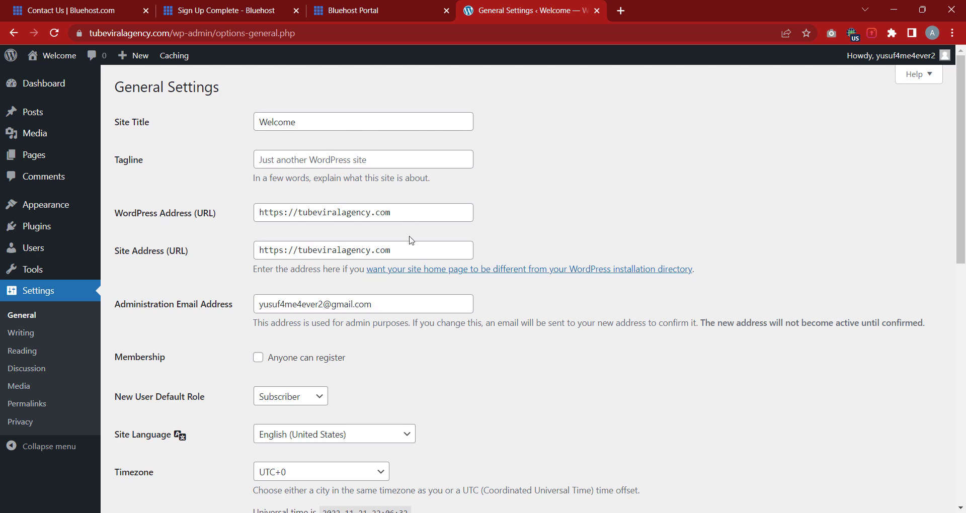
pyautogui.scroll(-1, 413, 273)
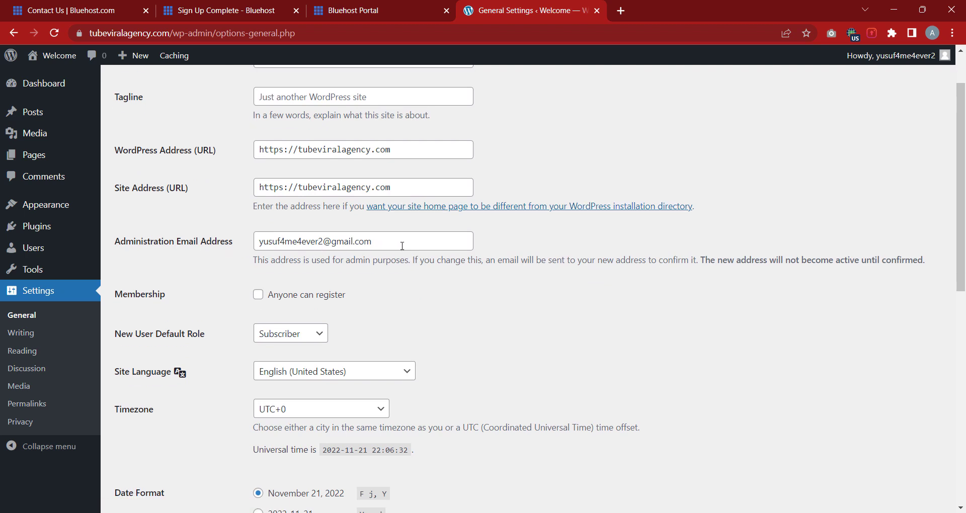
pyautogui.scroll(-1, 435, 243)
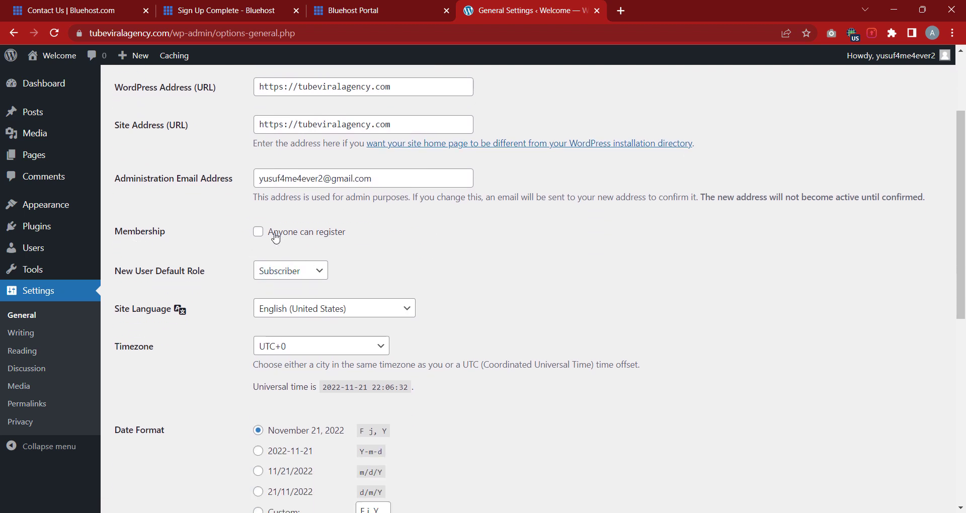
pyautogui.click(259, 232)
pyautogui.scroll(-1, 526, 272)
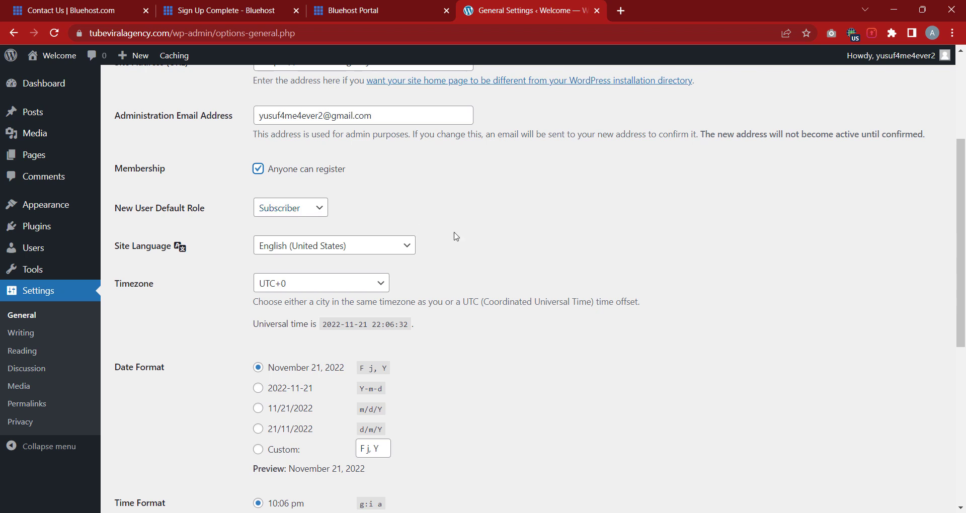
pyautogui.scroll(-3, 422, 290)
pyautogui.scroll(-5, 423, 289)
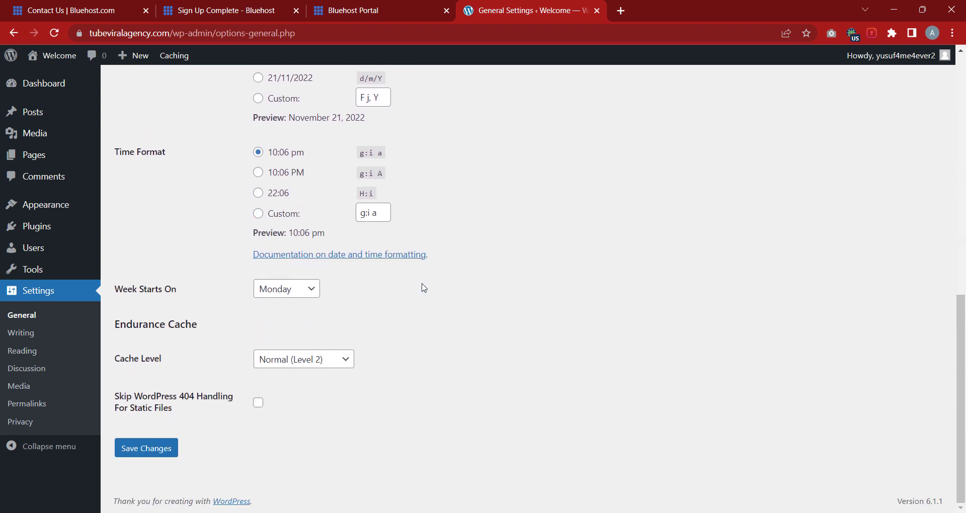
pyautogui.click(156, 458)
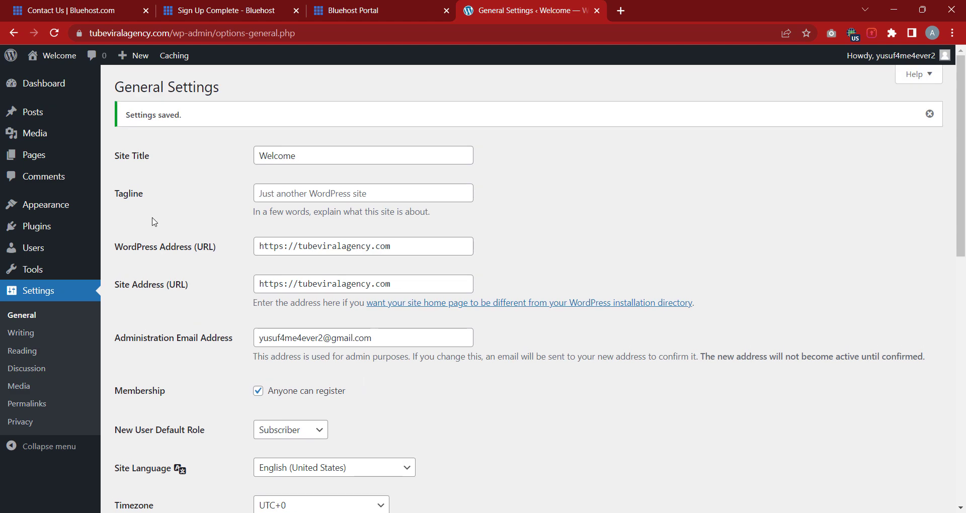
# Open the WordPress Dashboard home page and look over its welcome panel and widgets
pyautogui.click(59, 82)
pyautogui.scroll(-7, 660, 275)
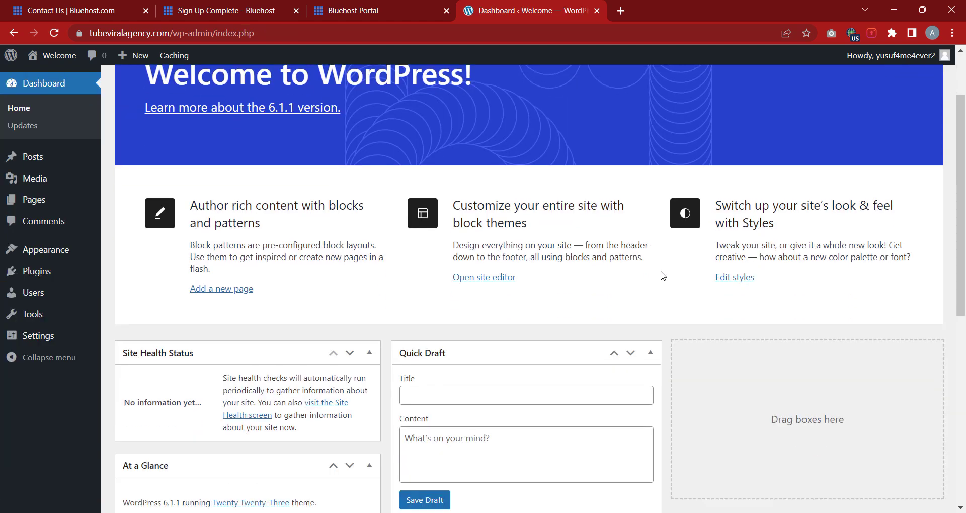
pyautogui.scroll(6, 662, 274)
pyautogui.scroll(1, 666, 274)
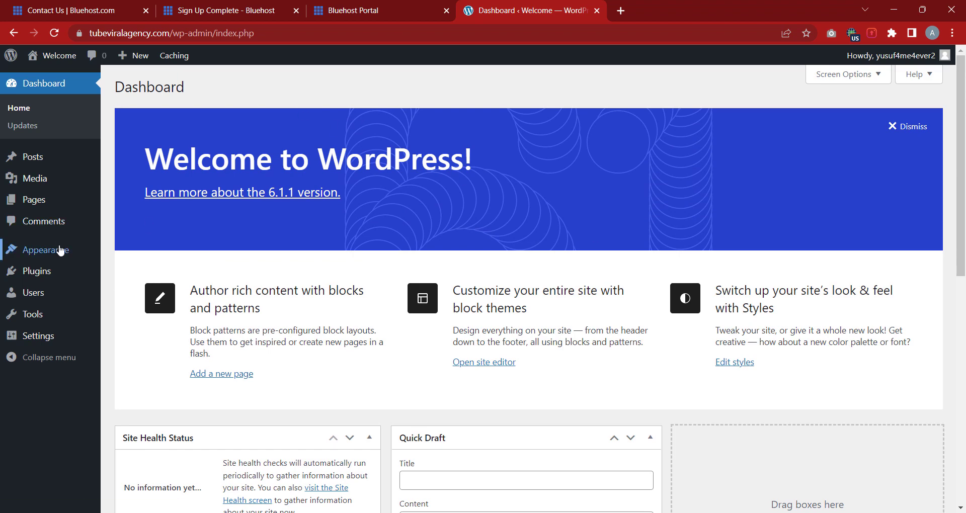
# Search the themes available to add for "astra", and install and activate the Astra theme
pyautogui.moveTo(61, 250)
pyautogui.click(126, 254)
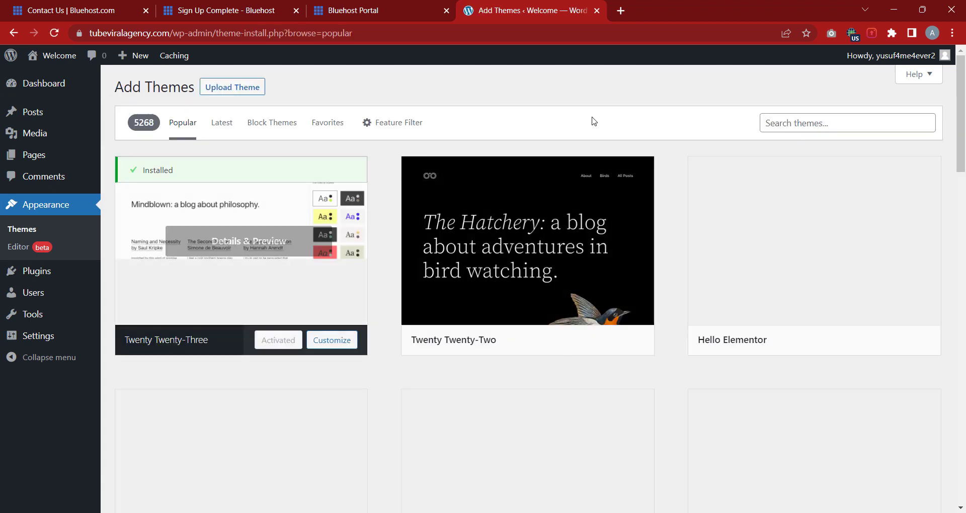
pyautogui.click(832, 123)
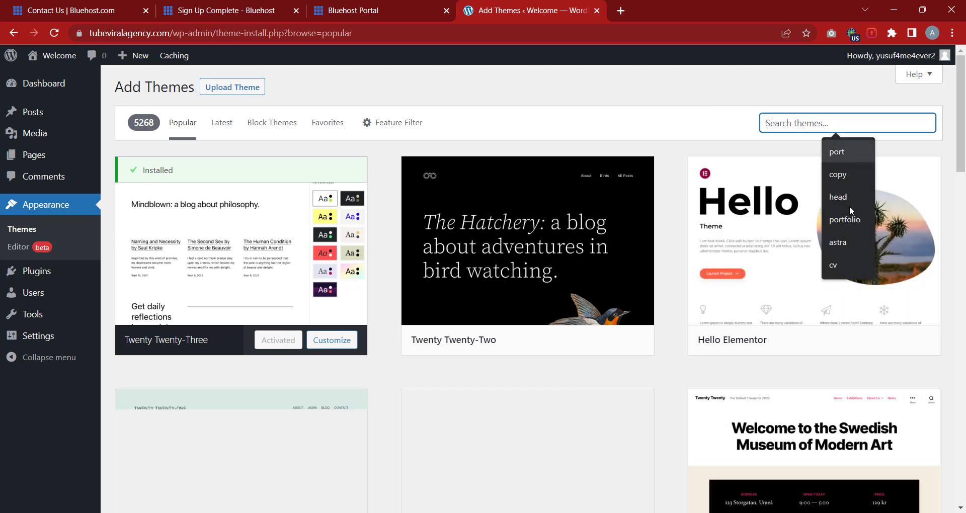
pyautogui.click(844, 245)
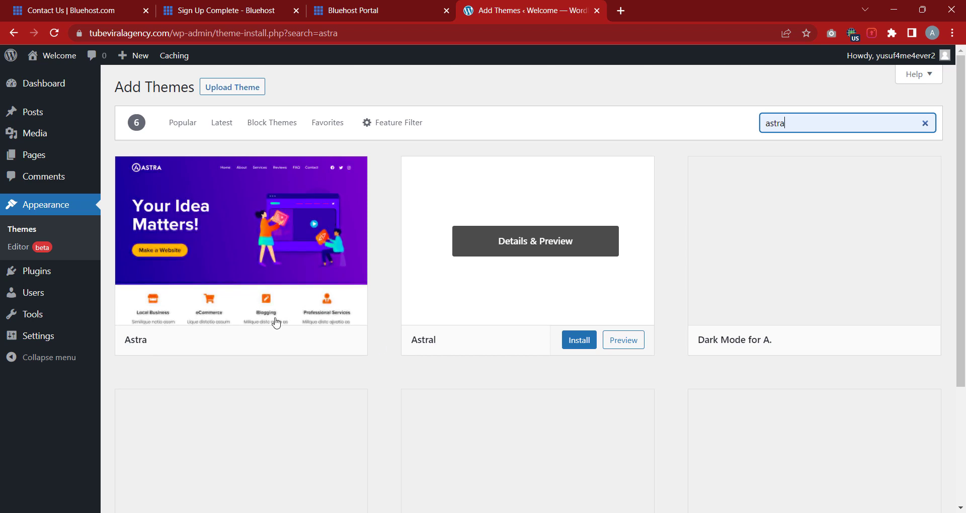
pyautogui.moveTo(228, 250)
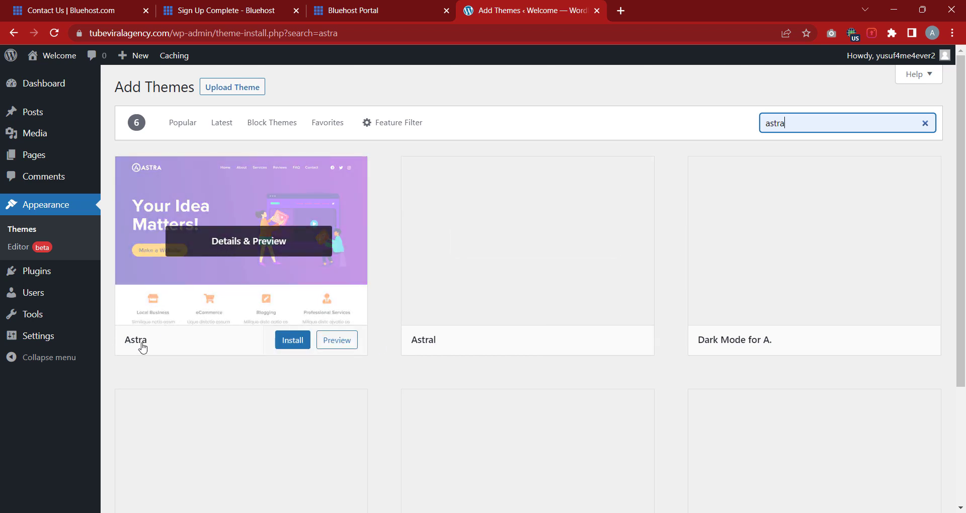
pyautogui.click(293, 342)
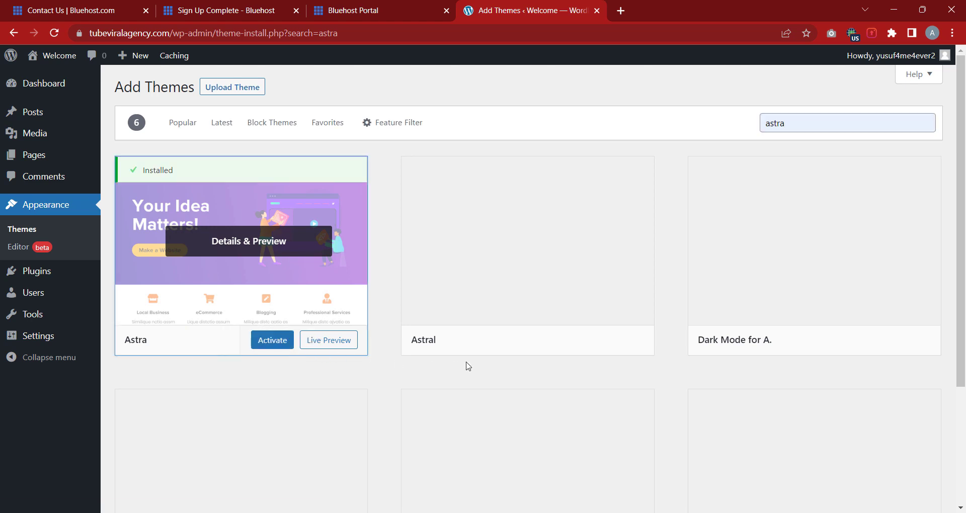
pyautogui.click(272, 340)
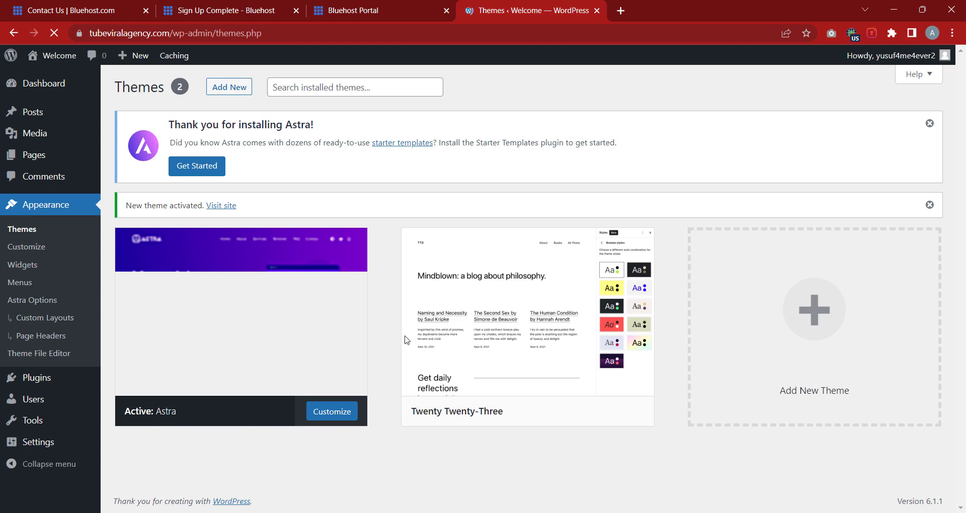
# Delete the inactive Twenty Twenty-Three theme from the installed themes and confirm the deletion
pyautogui.moveTo(262, 294)
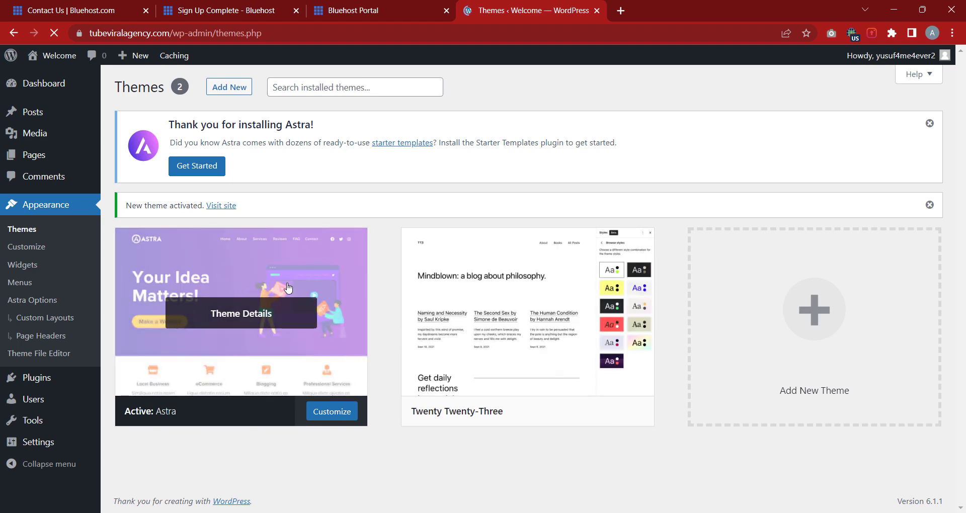
pyautogui.click(527, 282)
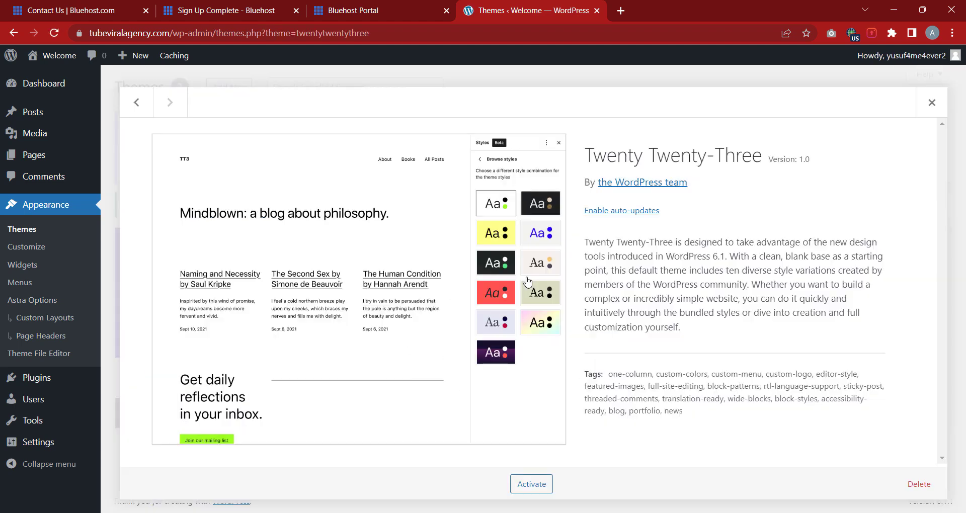
pyautogui.click(919, 483)
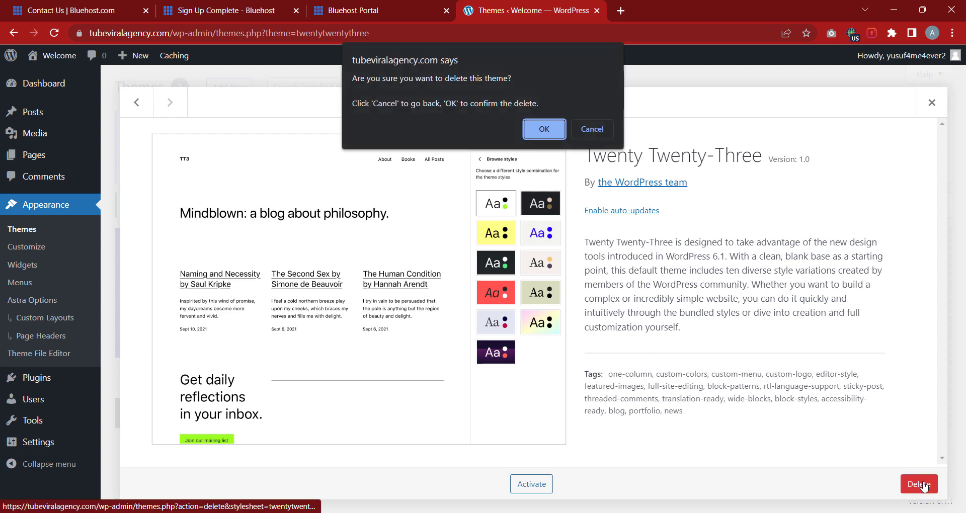
pyautogui.click(548, 132)
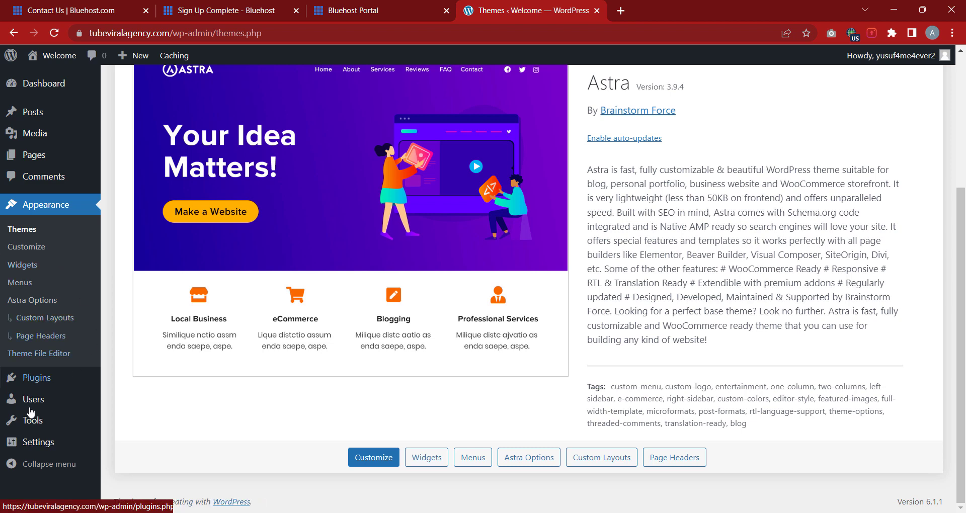
# Search the plugins available to add for "astra starter site", and install and activate the Starter Templates plugin
pyautogui.moveTo(53, 387)
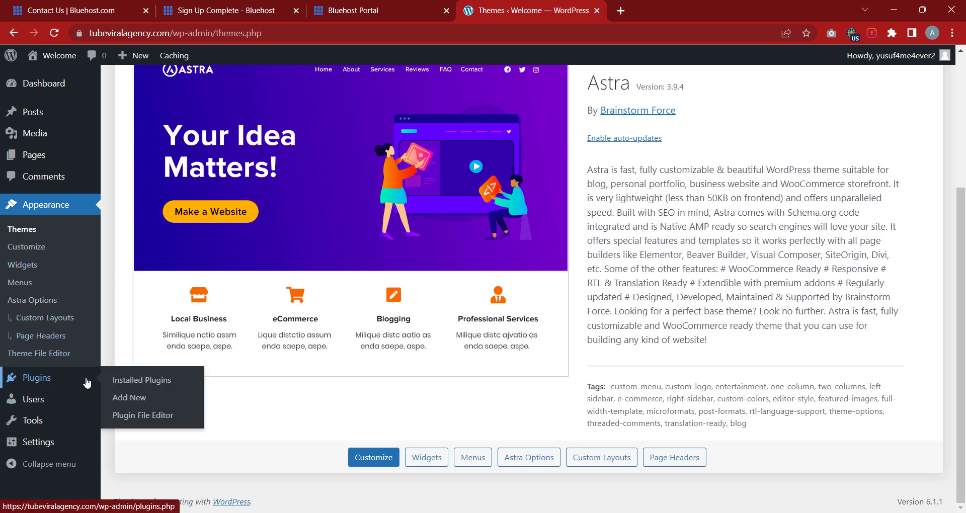
pyautogui.click(130, 397)
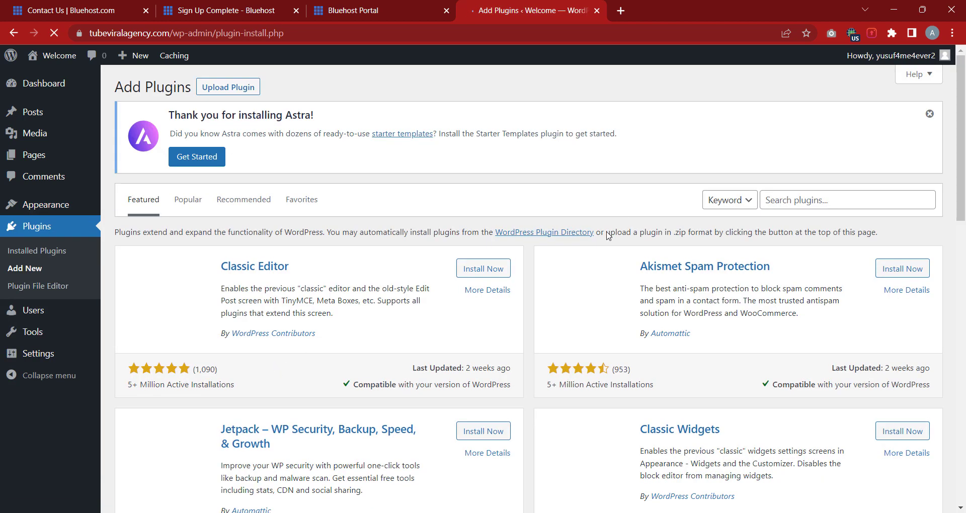
pyautogui.click(843, 200)
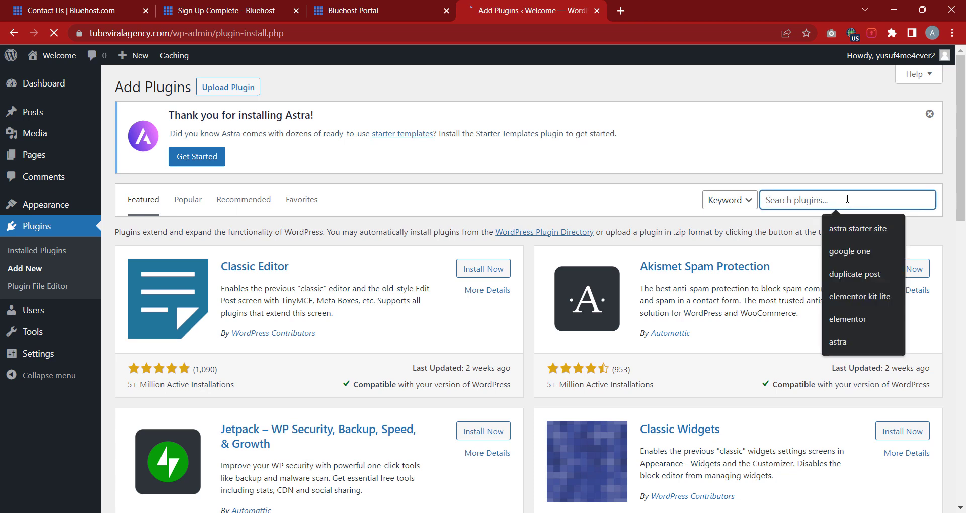
pyautogui.click(871, 224)
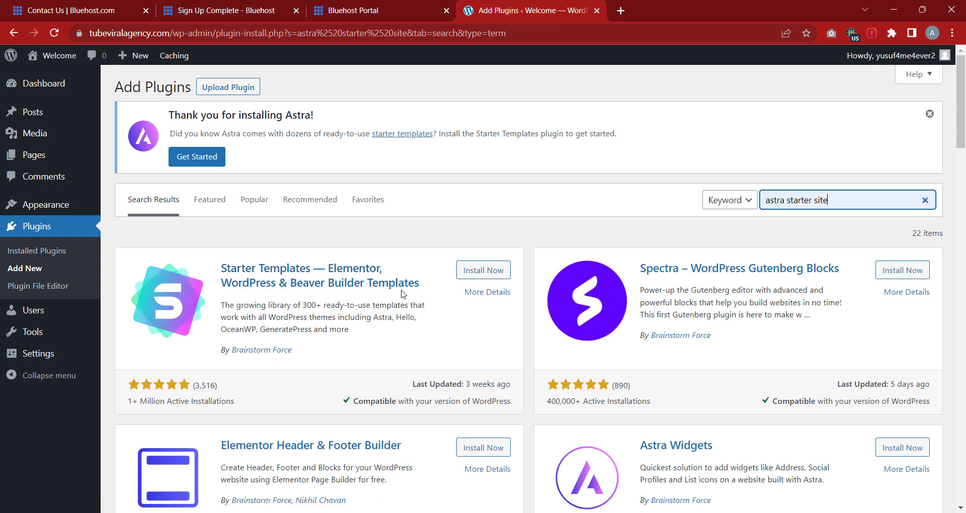
pyautogui.click(490, 272)
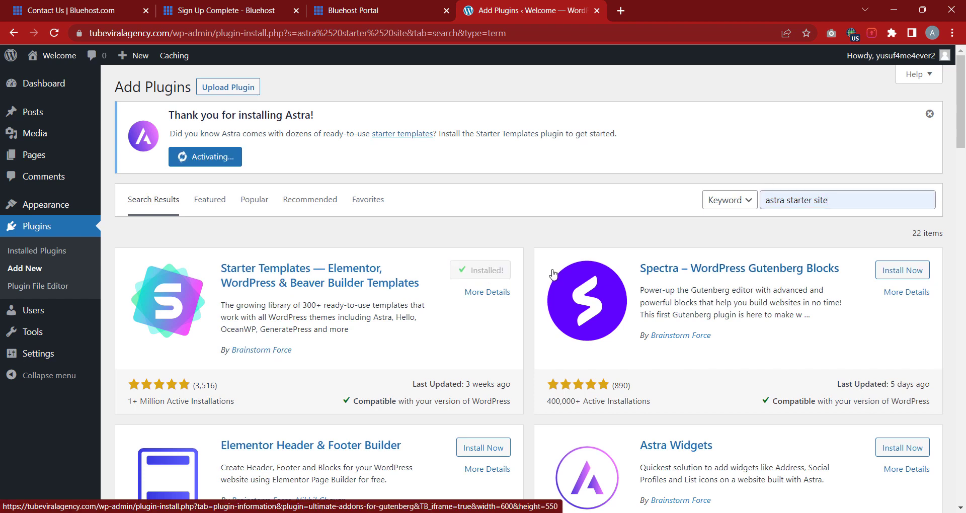
pyautogui.click(492, 269)
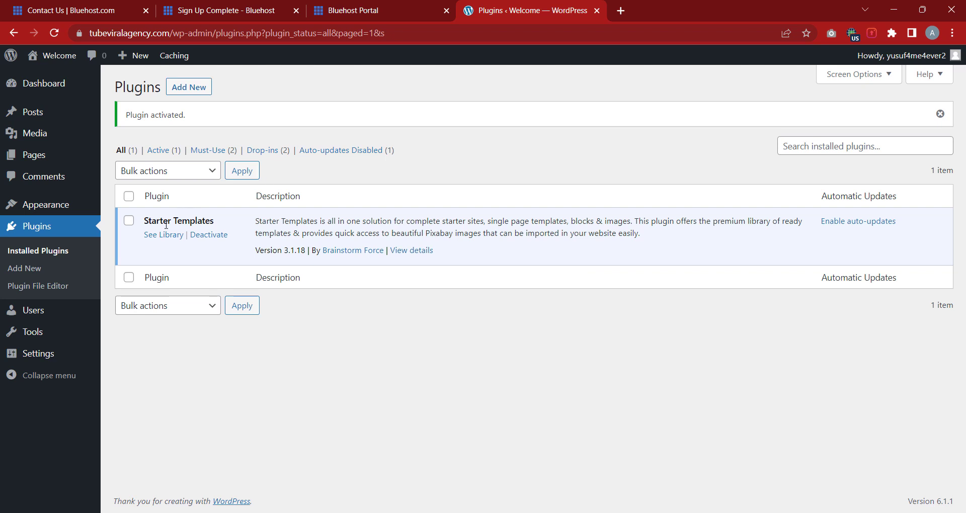
# Open the Starter Templates library, start building the website, and choose Elementor as the page builder
pyautogui.click(164, 239)
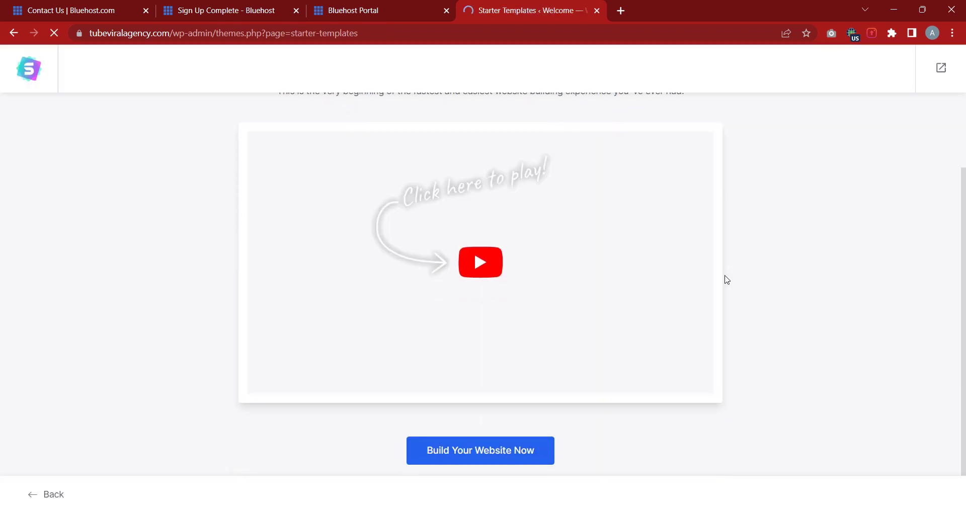
pyautogui.scroll(2, 726, 280)
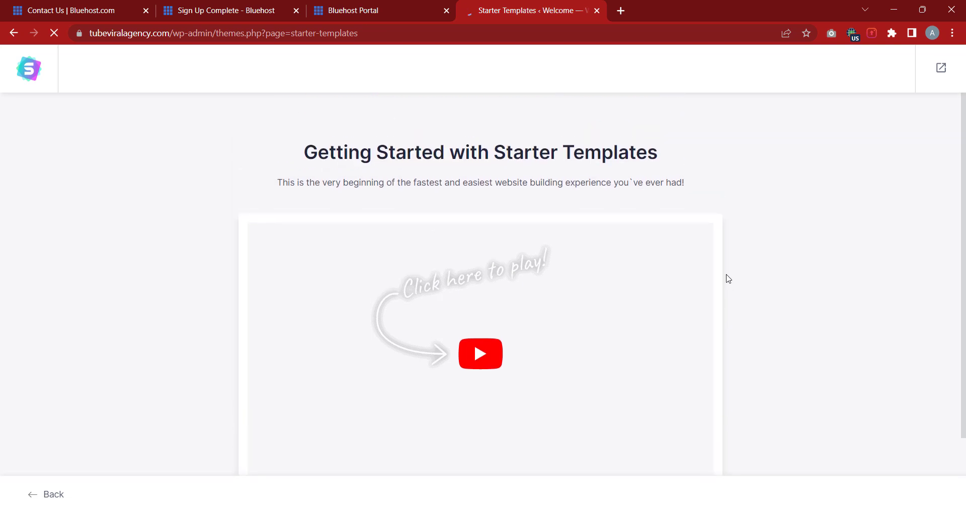
pyautogui.scroll(-2, 728, 278)
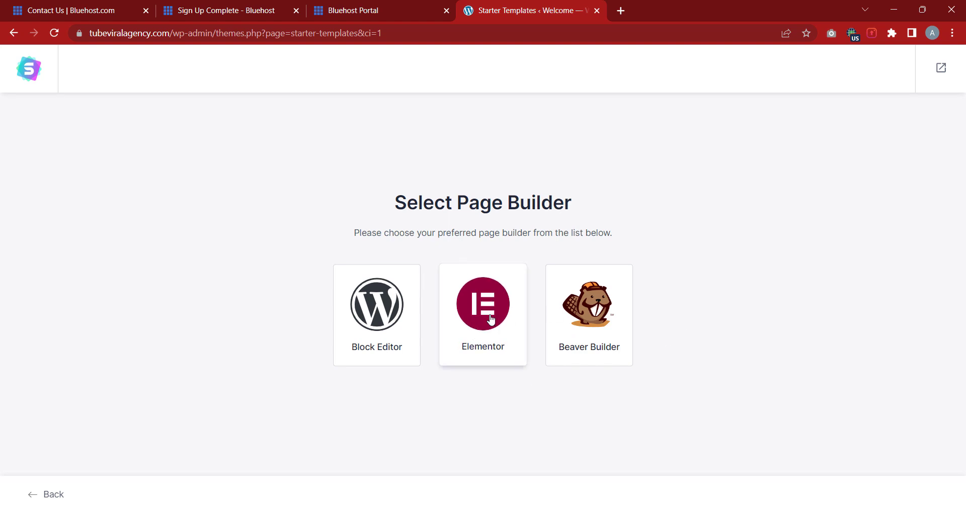
pyautogui.click(491, 320)
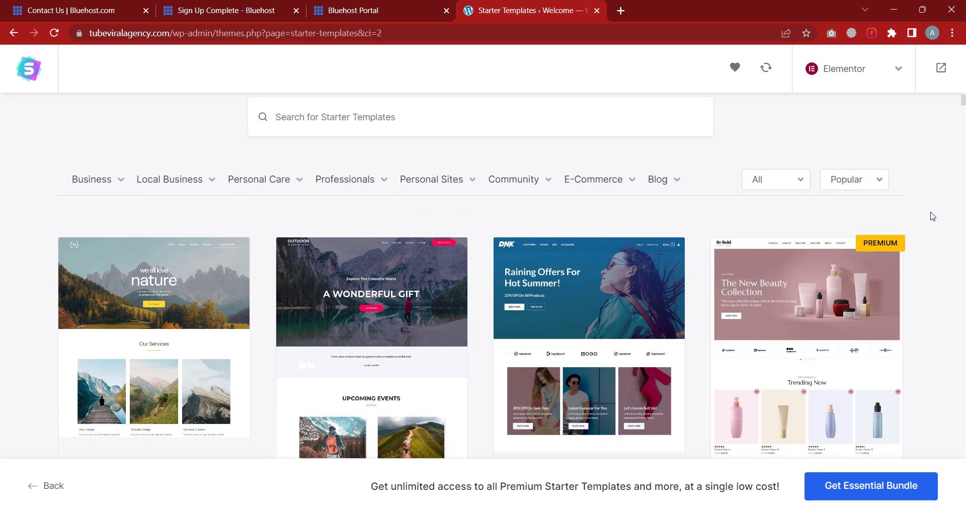
# Browse the Elementor starter templates, comparing the free designs with those marked Premium
pyautogui.scroll(-4, 932, 217)
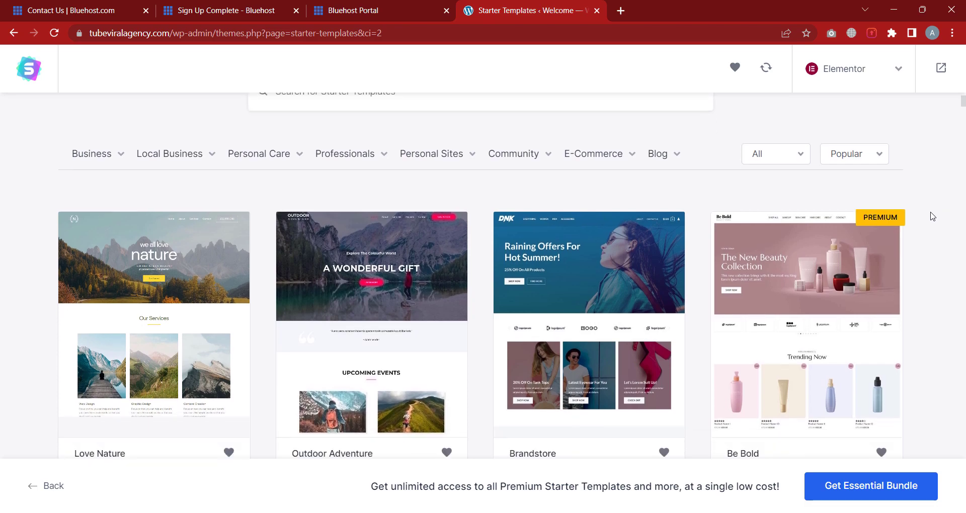
pyautogui.scroll(-2, 932, 217)
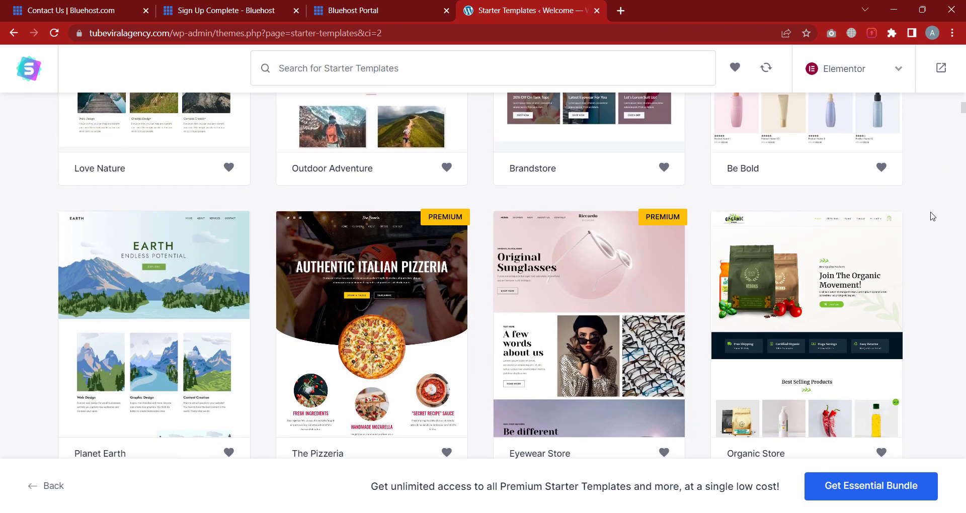
pyautogui.scroll(-5, 932, 216)
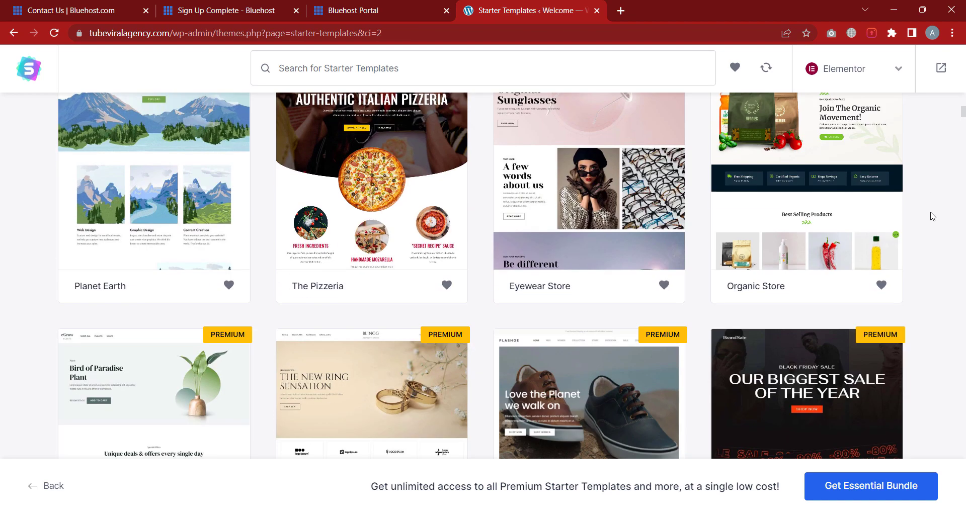
pyautogui.scroll(9, 933, 216)
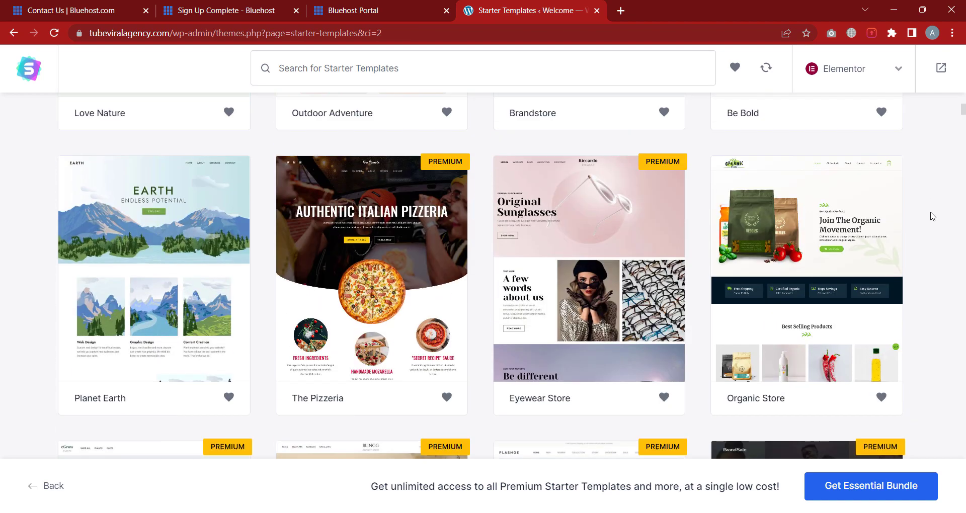
pyautogui.scroll(3, 932, 216)
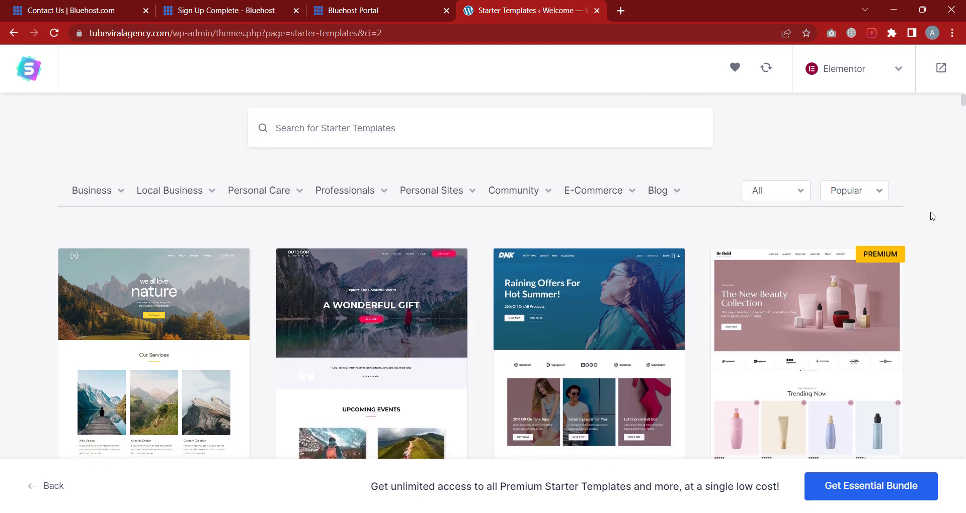
pyautogui.scroll(-3, 932, 214)
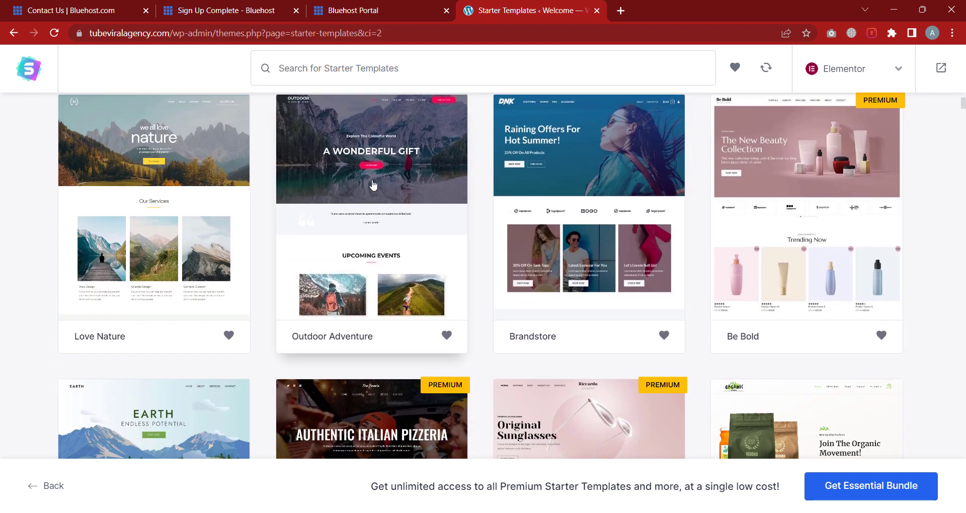
pyautogui.scroll(1, 389, 180)
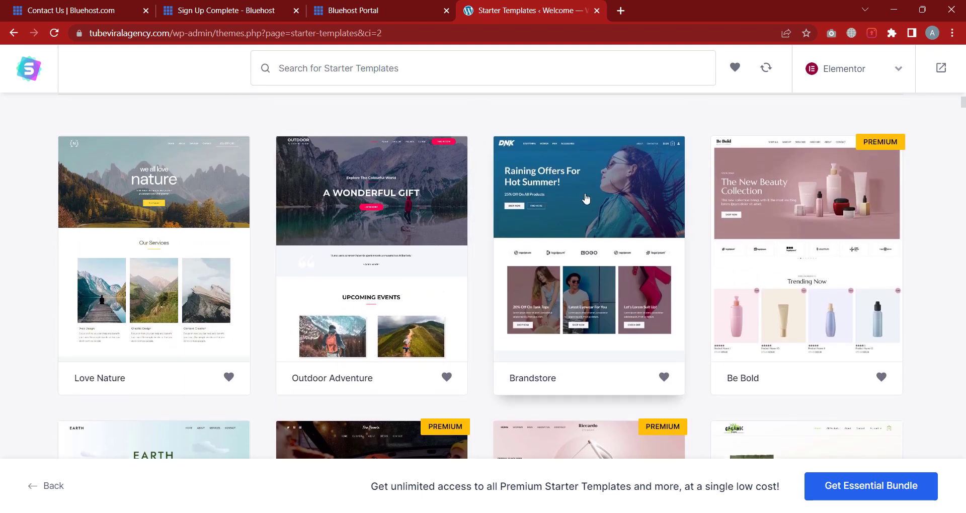
pyautogui.scroll(-10, 600, 214)
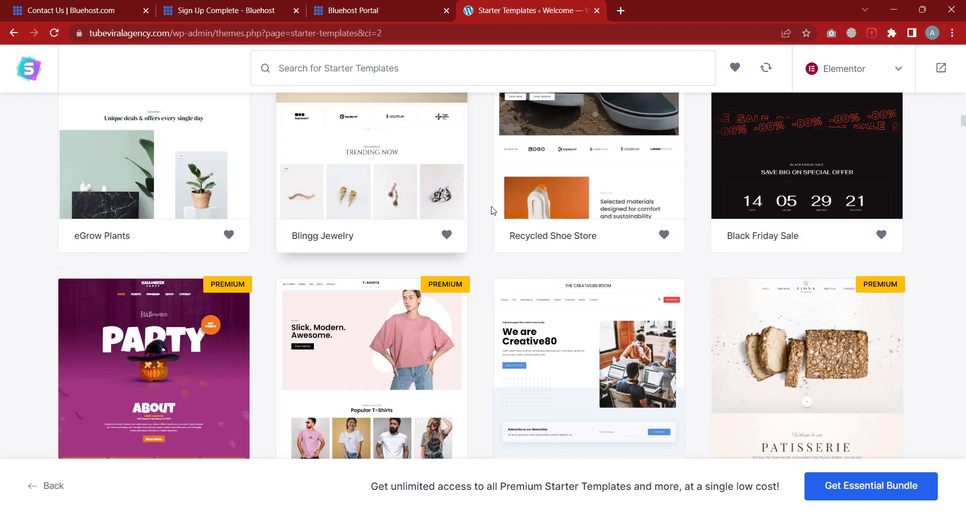
pyautogui.scroll(10, 480, 212)
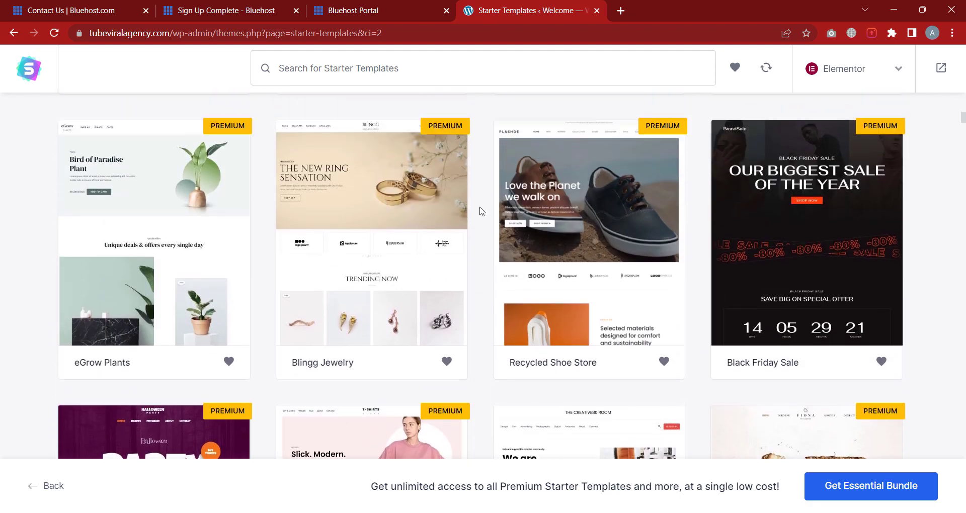
pyautogui.scroll(5, 480, 211)
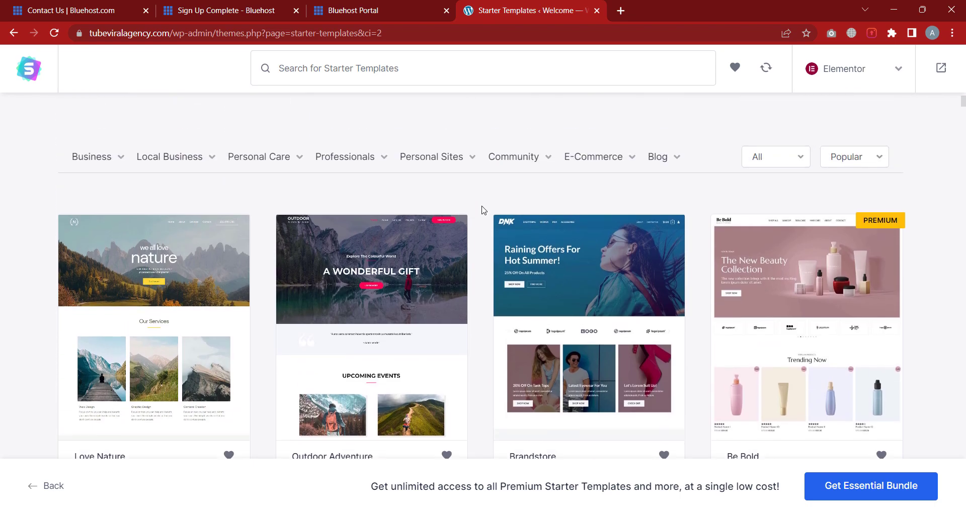
pyautogui.scroll(-3, 794, 201)
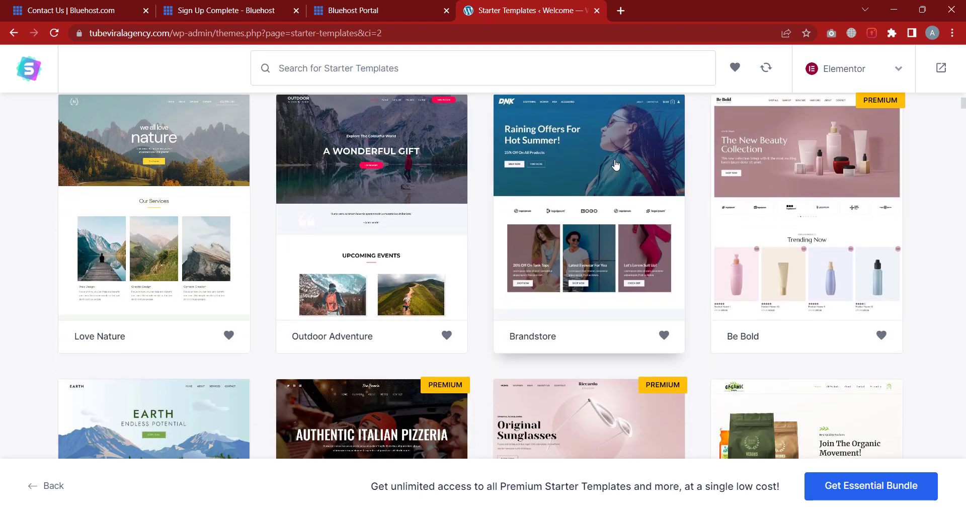
pyautogui.scroll(1, 556, 181)
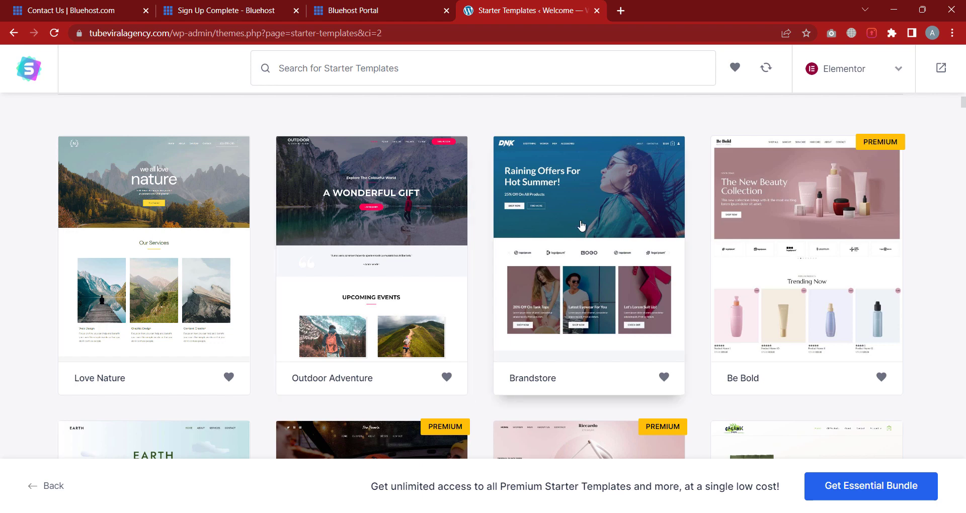
# Select the Brandstore template and look through its website preview down to the footer
pyautogui.click(587, 194)
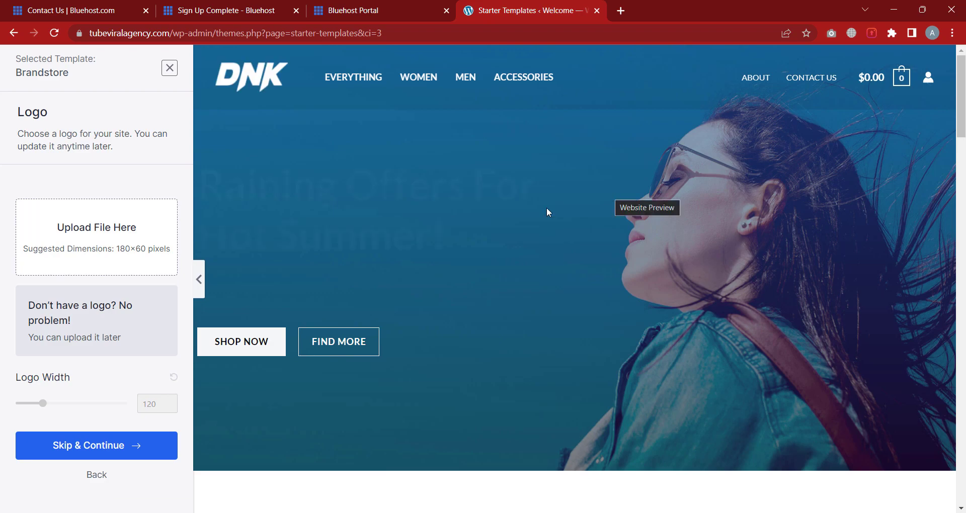
pyautogui.scroll(-15, 602, 311)
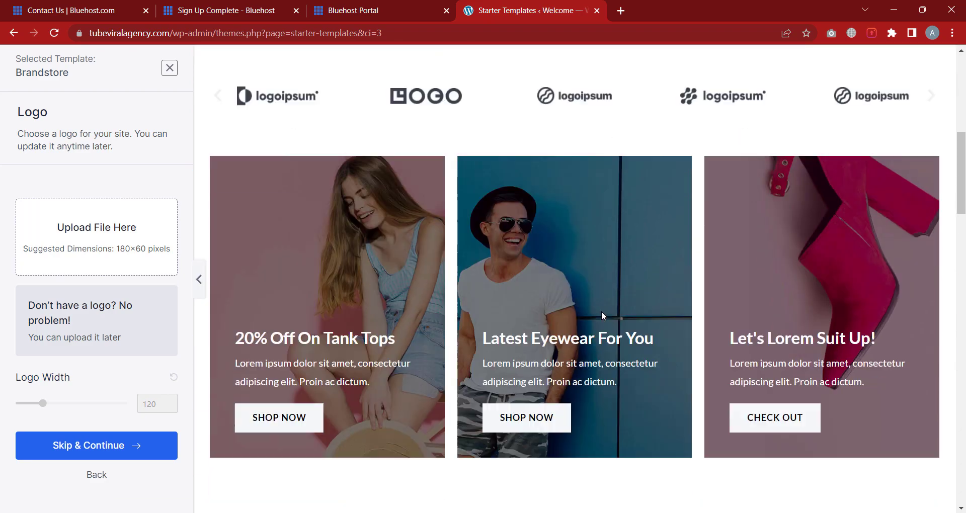
pyautogui.scroll(-15, 602, 316)
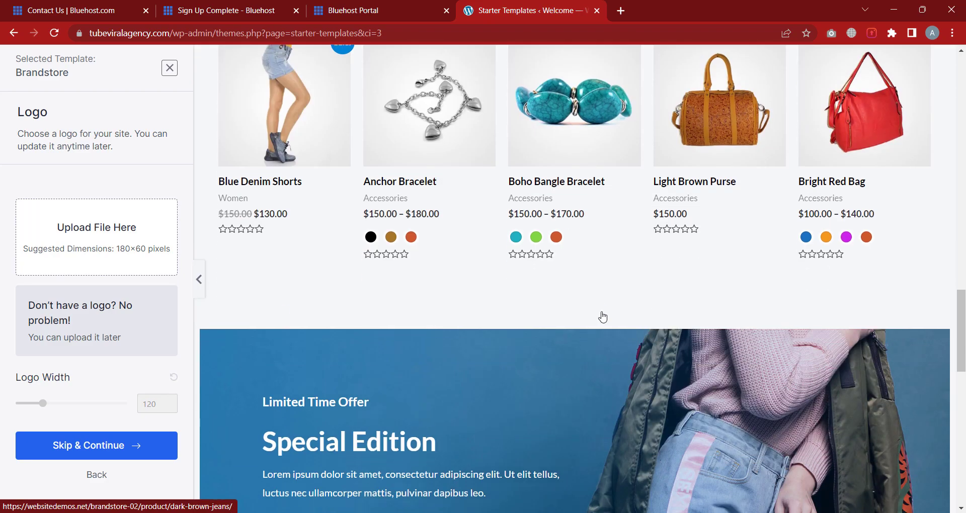
pyautogui.scroll(-4, 605, 316)
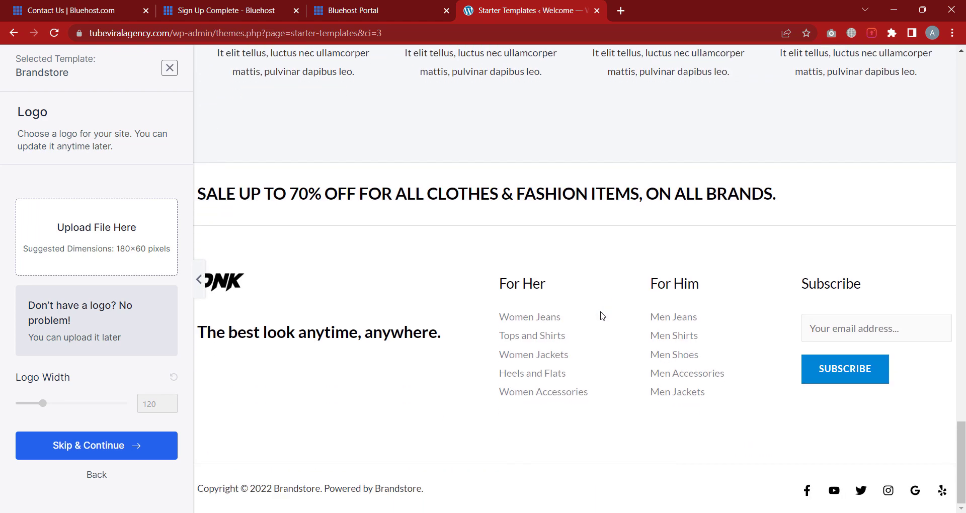
# Skip the logo upload, keep the default colors and Lato fonts, and build the website from the Brandstore template
pyautogui.click(111, 452)
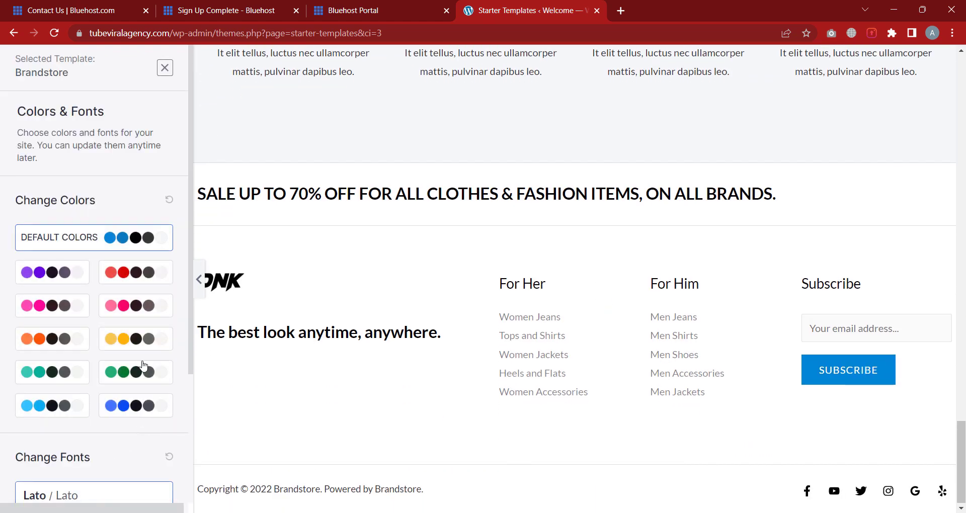
pyautogui.scroll(-3, 142, 368)
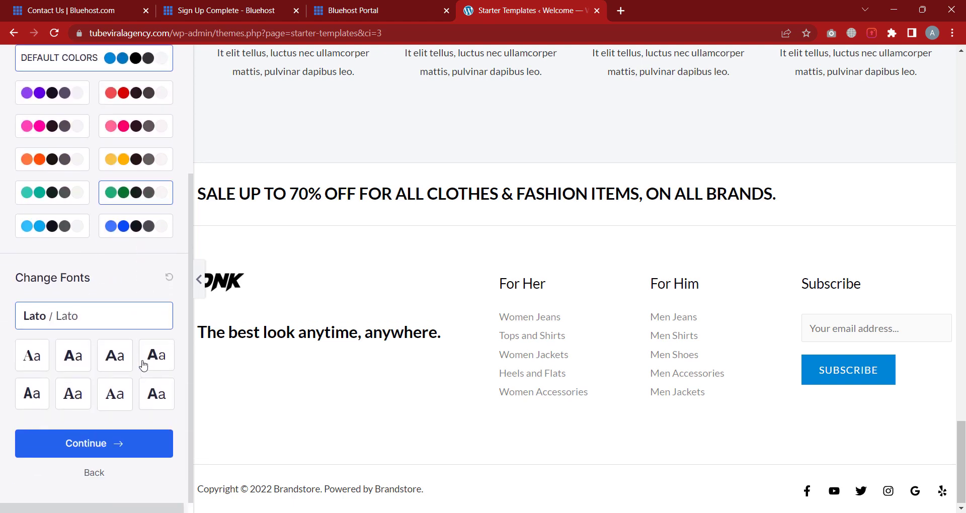
pyautogui.click(115, 444)
pyautogui.scroll(-3, 451, 327)
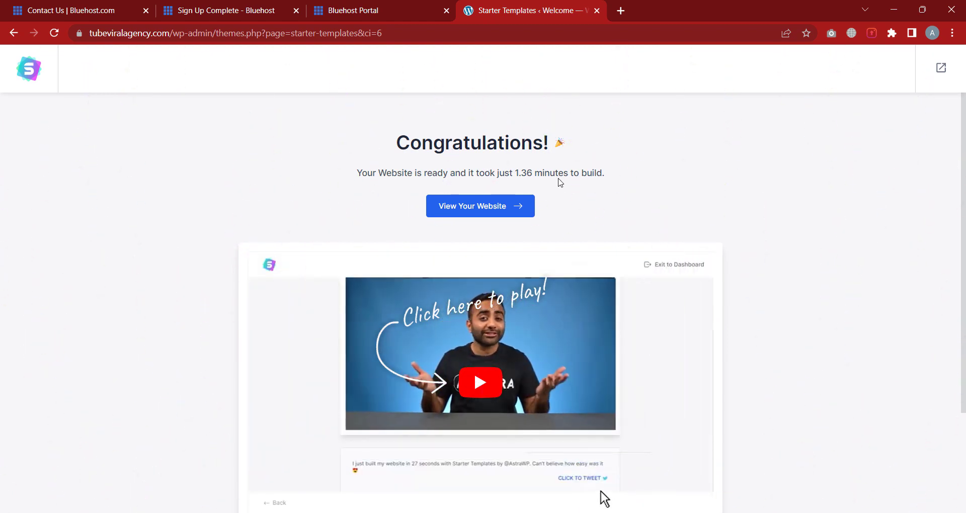
# Open the newly built website and look over its home page, from the hero banner to the features section
pyautogui.scroll(-2, 584, 179)
pyautogui.scroll(-1, 584, 179)
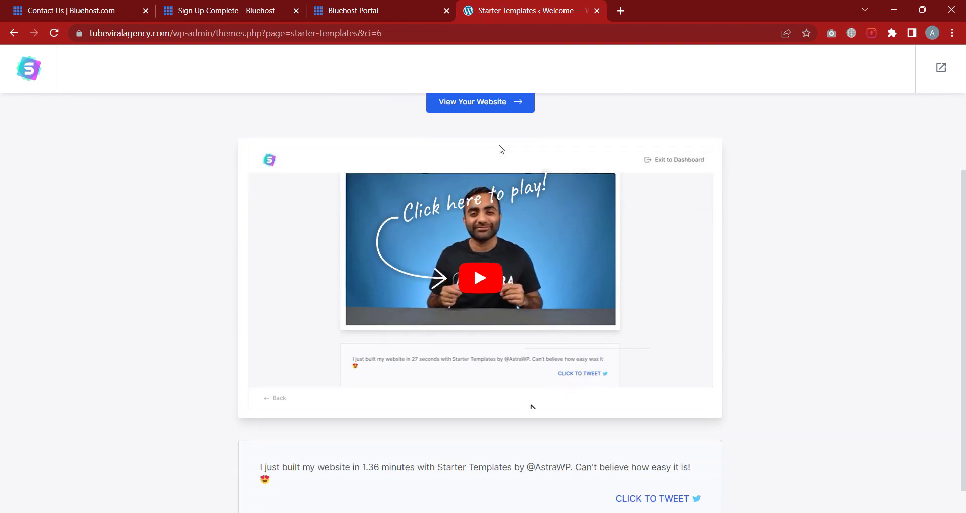
pyautogui.scroll(1, 500, 147)
pyautogui.click(487, 146)
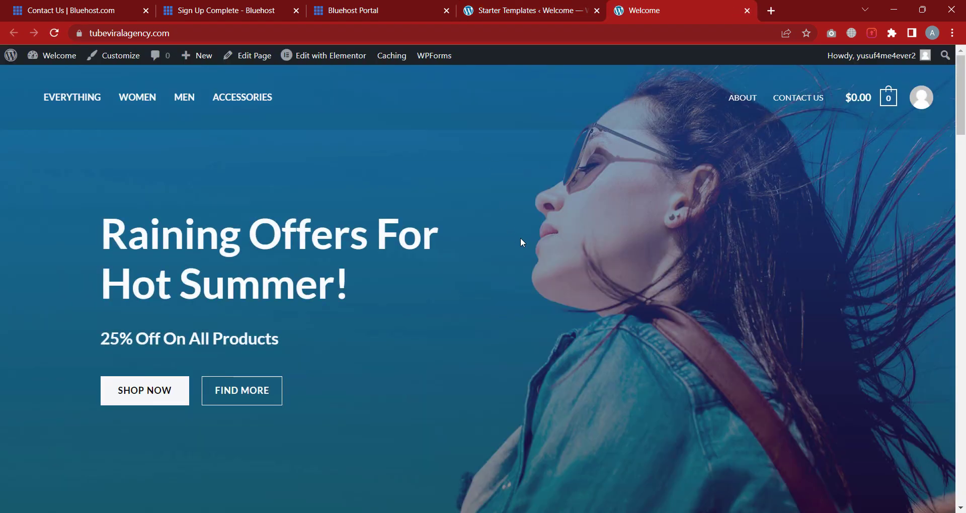
pyautogui.scroll(-4, 521, 240)
pyautogui.scroll(-14, 521, 242)
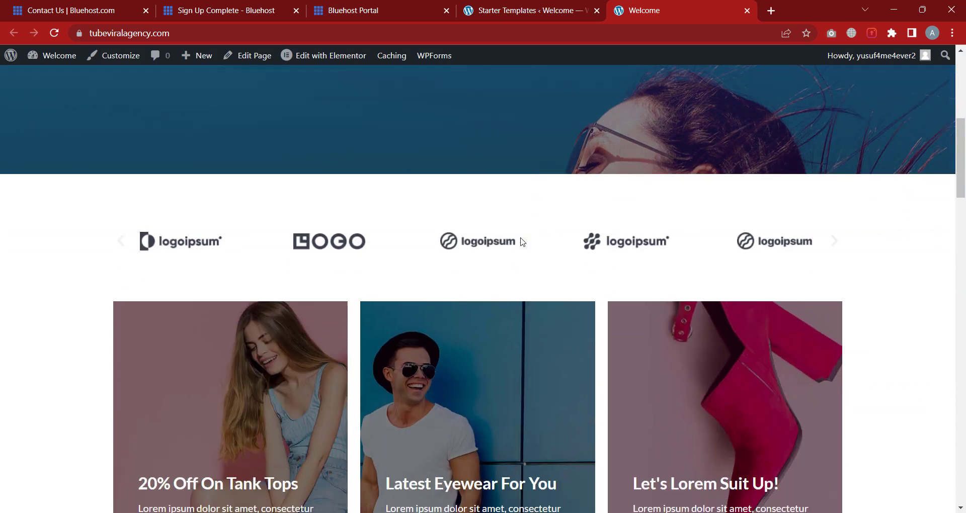
pyautogui.scroll(-15, 523, 242)
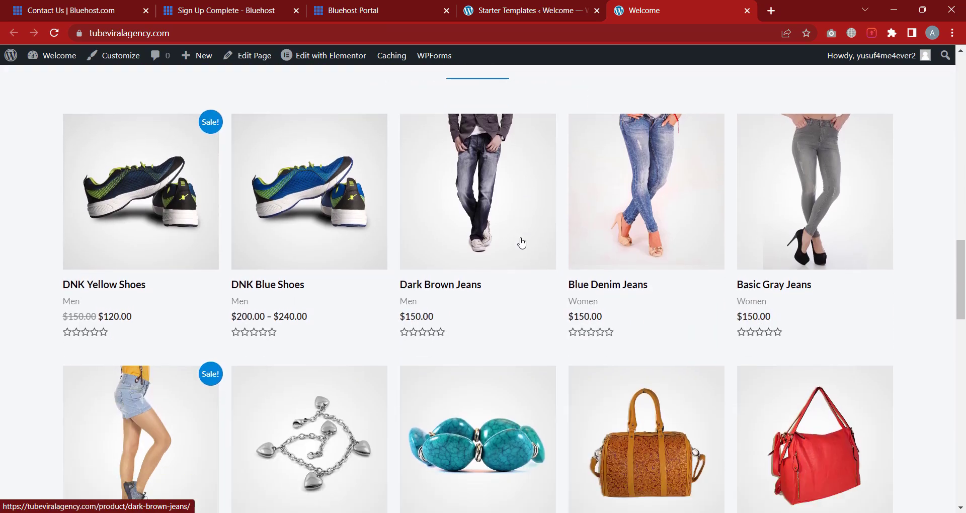
pyautogui.scroll(-9, 521, 239)
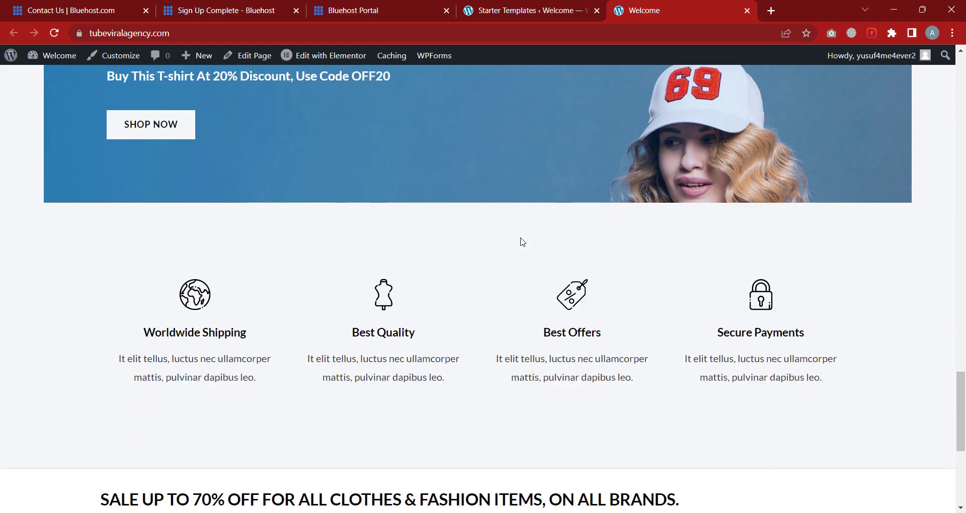
pyautogui.scroll(2, 519, 215)
pyautogui.scroll(15, 519, 212)
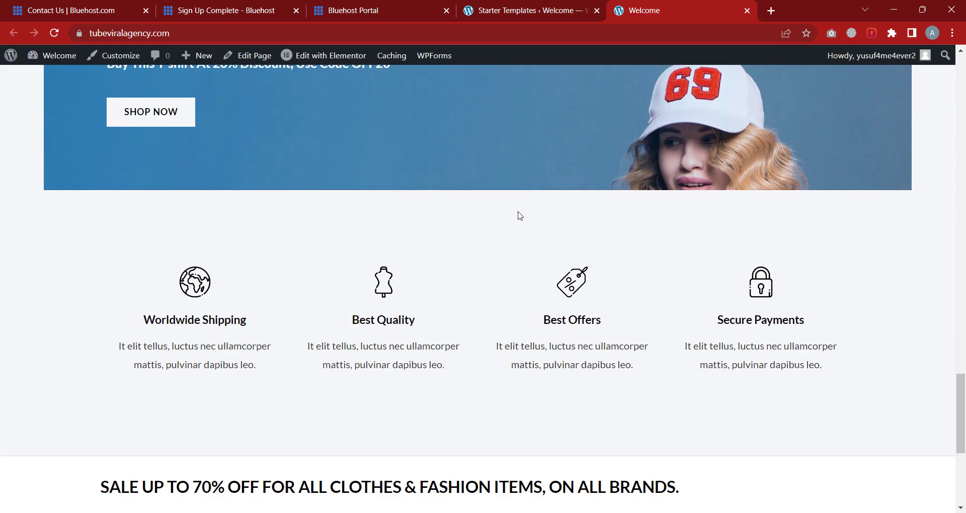
# Look back over the store's home page, from the Featured Products section up to the hero banner
pyautogui.scroll(5, 514, 199)
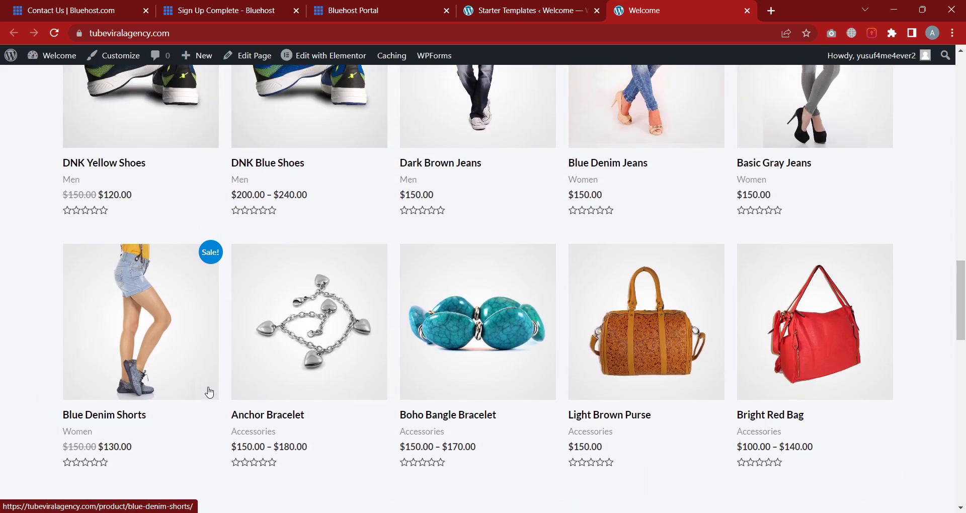
pyautogui.scroll(2, 270, 273)
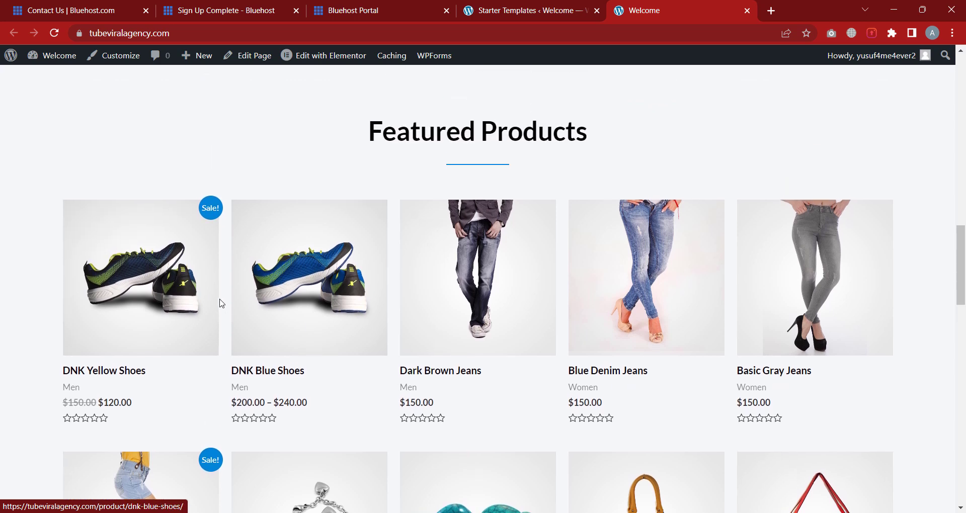
pyautogui.scroll(-1, 140, 388)
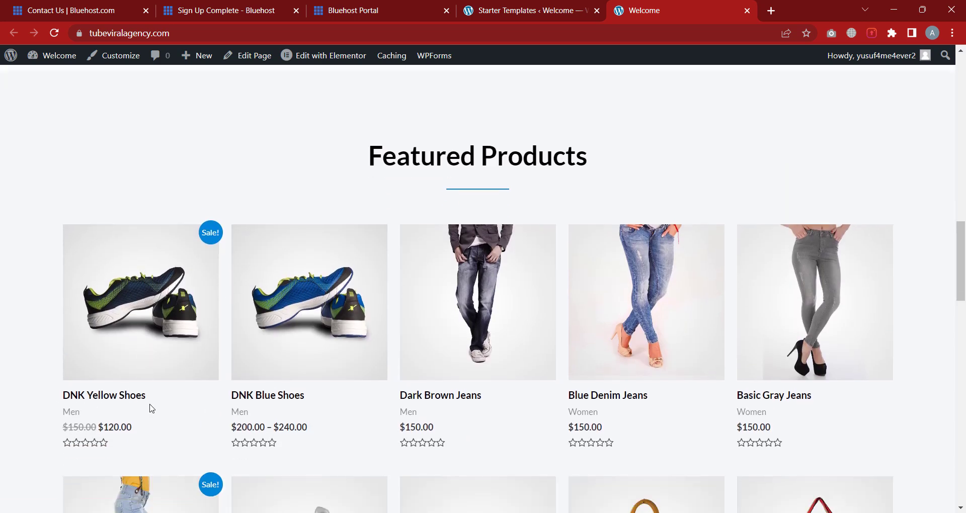
pyautogui.scroll(-1, 453, 393)
pyautogui.scroll(15, 610, 372)
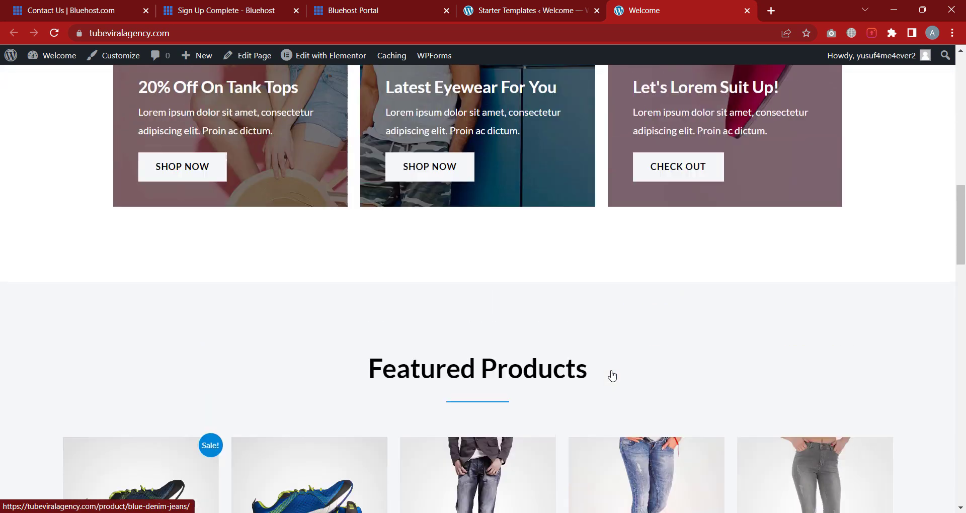
pyautogui.scroll(2, 580, 328)
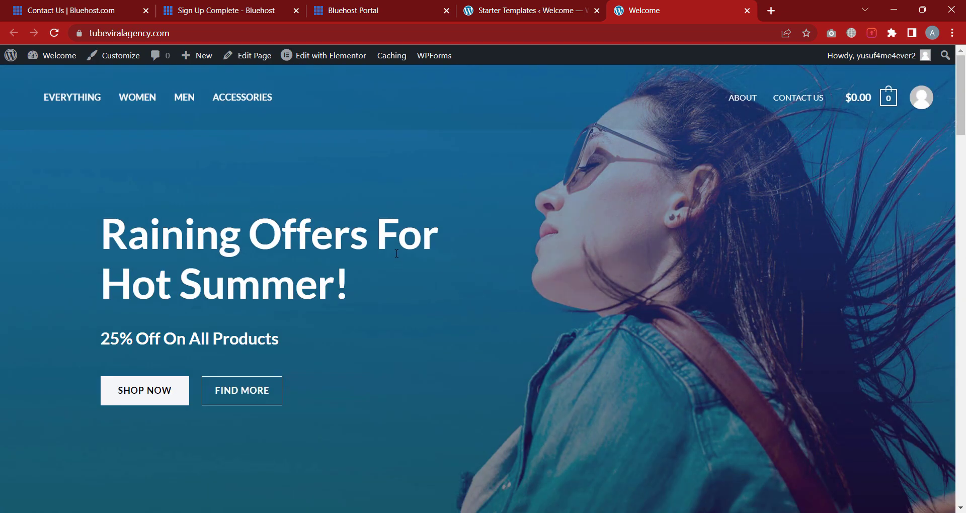
# Return to the Starter Templates page and shorten its address to tubeviralagency.com/wp-admin to open the WordPress dashboard
pyautogui.click(550, 8)
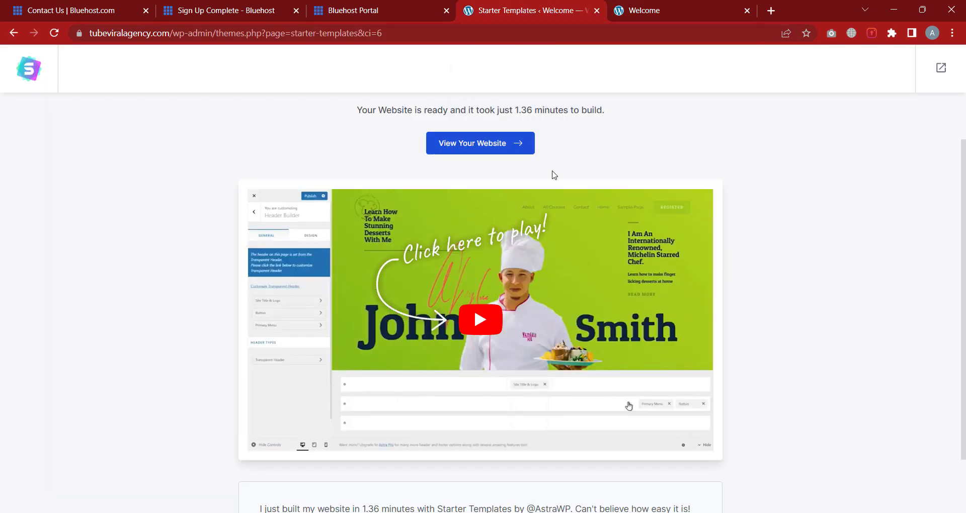
pyautogui.scroll(-2, 555, 174)
pyautogui.scroll(3, 555, 168)
pyautogui.scroll(-3, 555, 168)
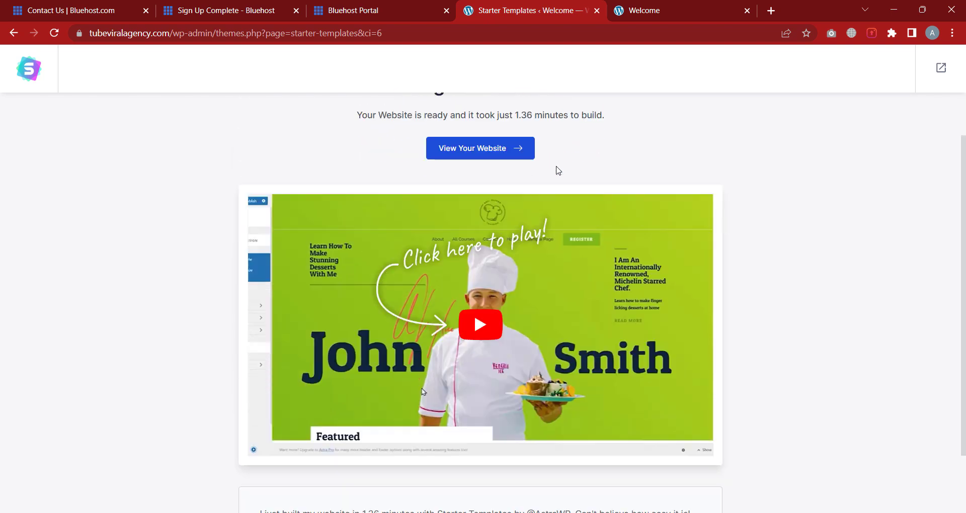
pyautogui.scroll(3, 558, 169)
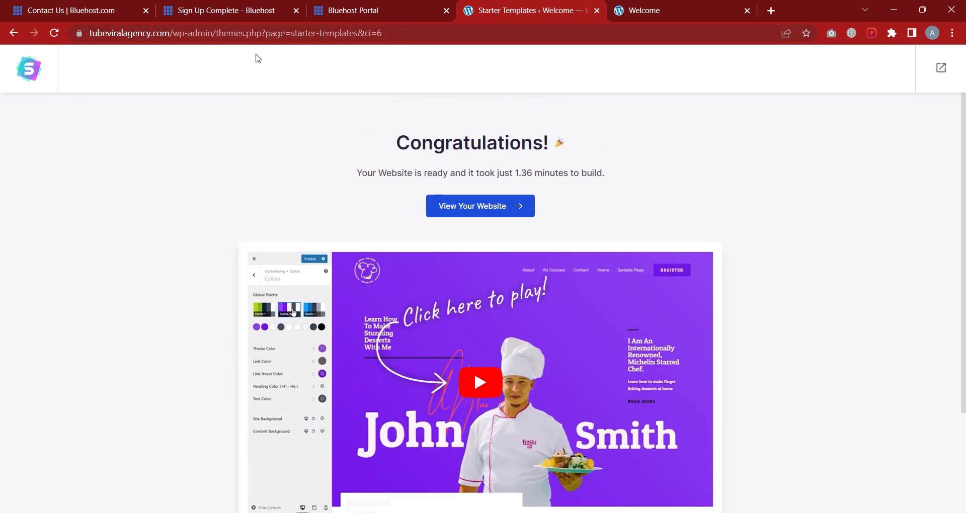
pyautogui.click(383, 33)
pyautogui.moveTo(411, 34); pyautogui.dragTo(244, 45)
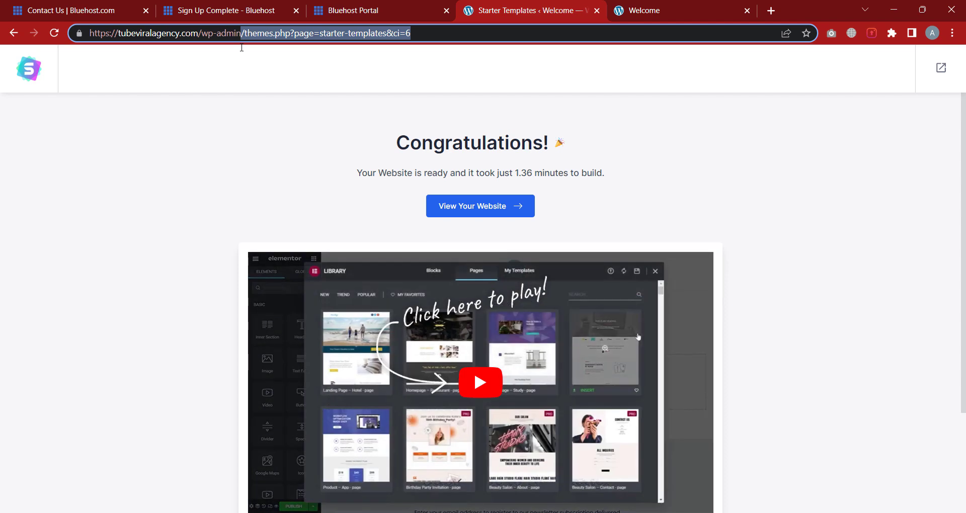
pyautogui.press('BackSpace')
pyautogui.press('Return')
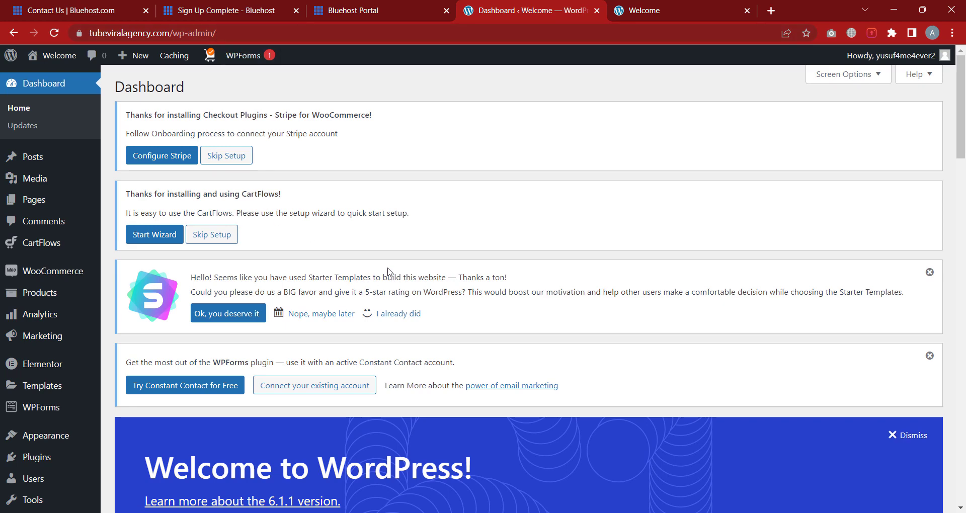
# Dismiss the Starter Templates rating notice, the WPForms Constant Contact notice and the Welcome to WordPress banner
pyautogui.click(930, 272)
pyautogui.click(929, 273)
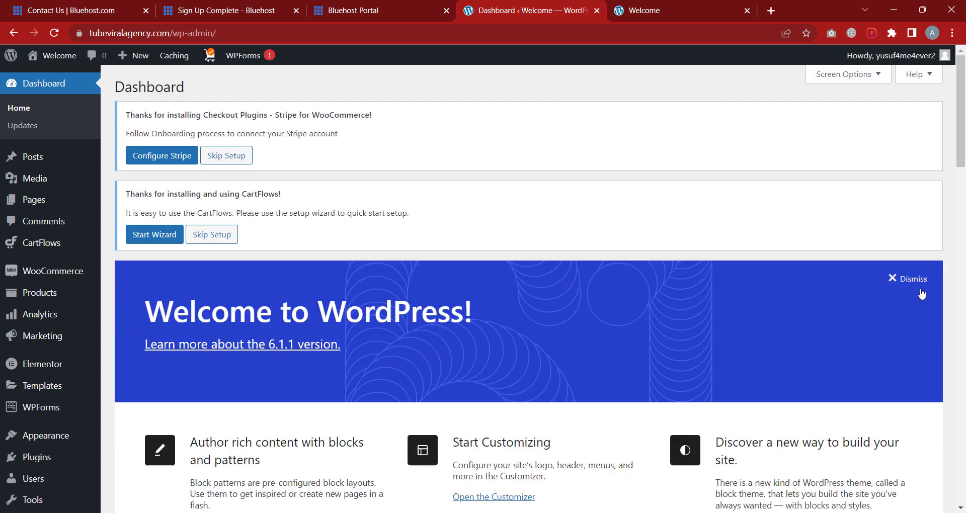
pyautogui.click(918, 283)
# Hide every dashboard box through the screen options, from WooCommerce Setup and WPForms to Quick Draft and WordPress Events and News
pyautogui.click(838, 77)
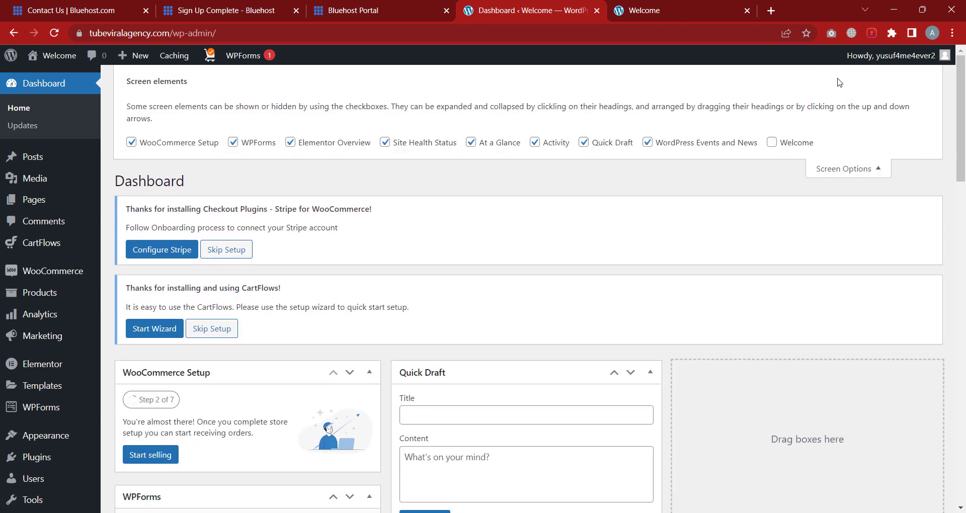
pyautogui.click(855, 176)
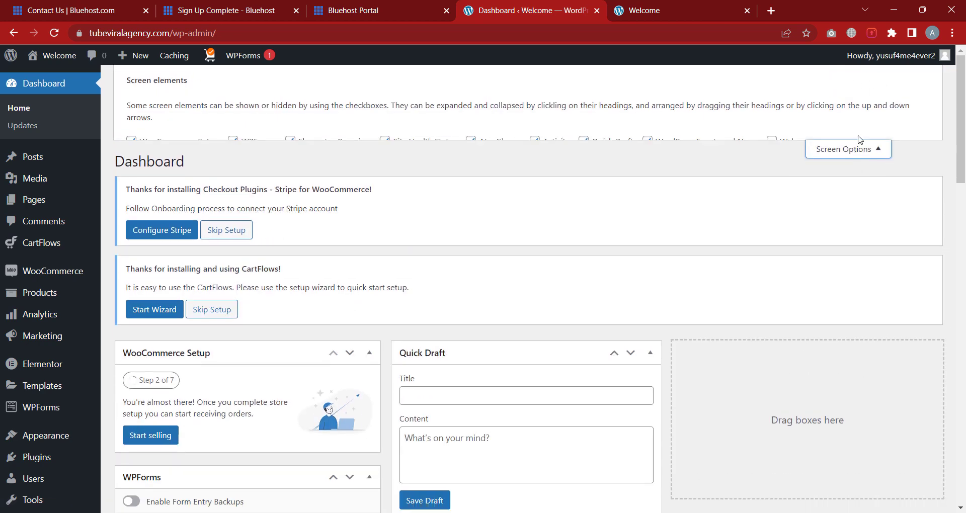
pyautogui.click(847, 78)
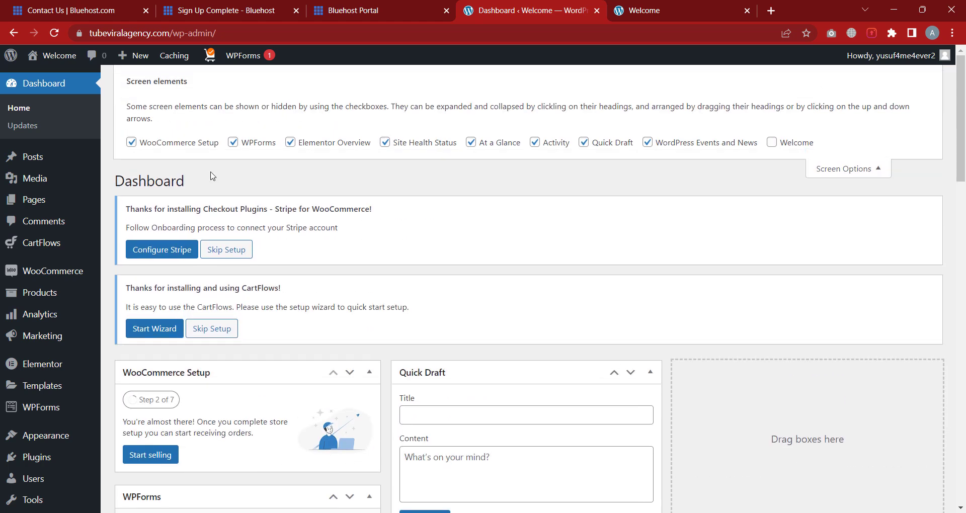
pyautogui.click(132, 143)
pyautogui.click(234, 144)
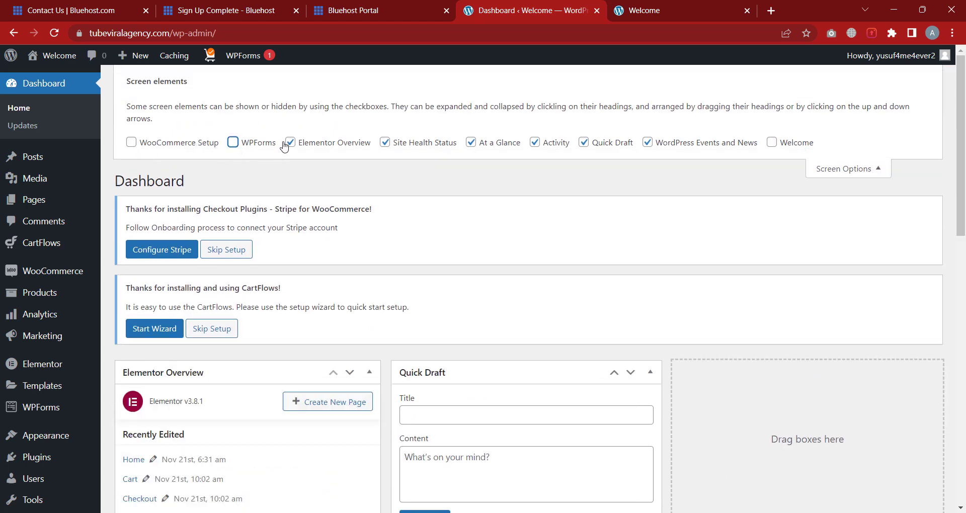
pyautogui.click(290, 143)
pyautogui.click(405, 150)
pyautogui.click(472, 145)
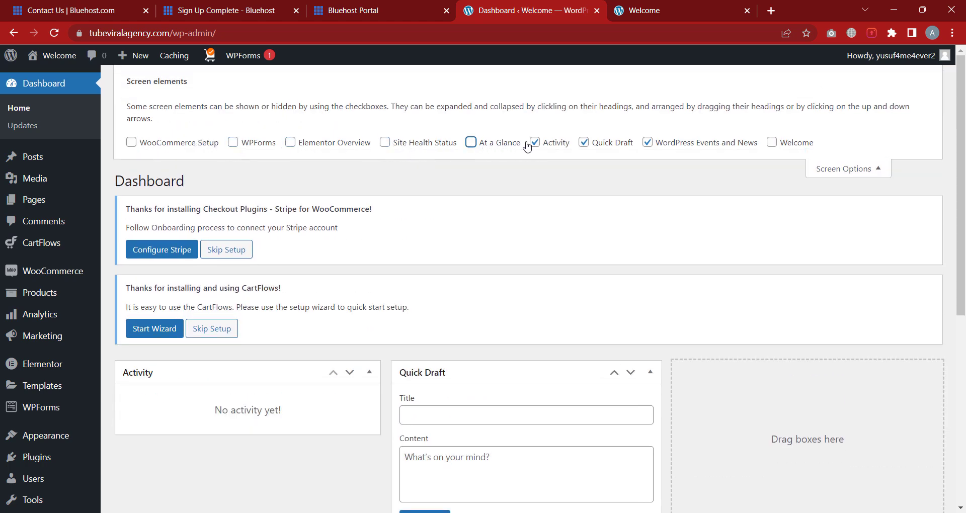
pyautogui.click(535, 145)
pyautogui.click(584, 143)
pyautogui.click(648, 143)
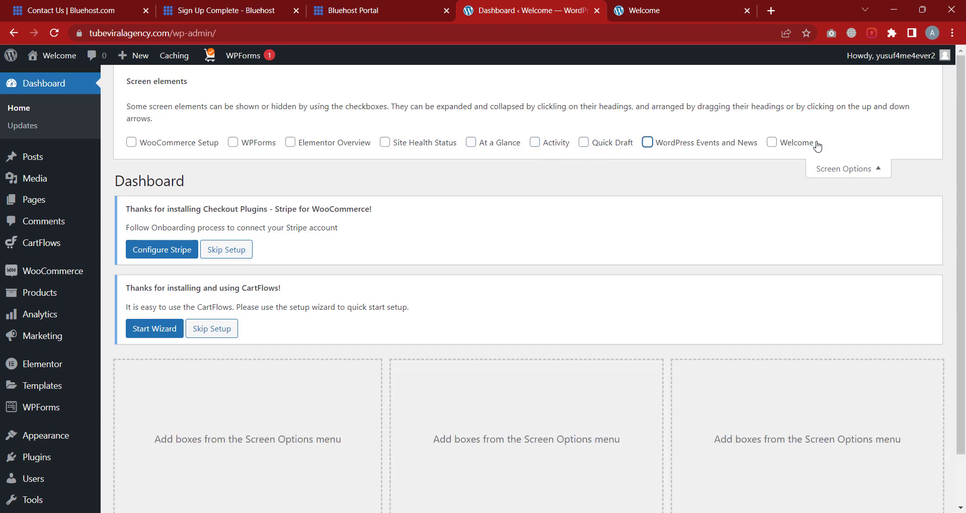
pyautogui.click(832, 170)
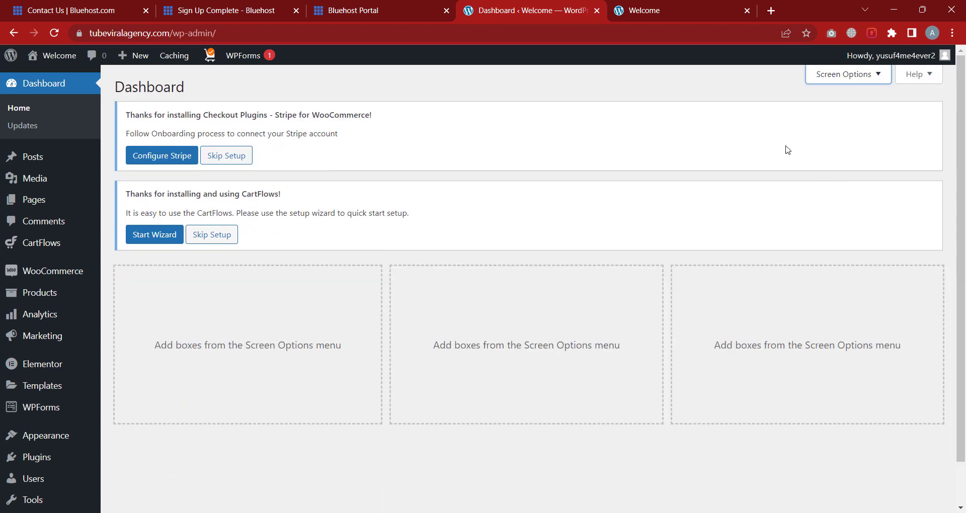
# Skip the Stripe for WooCommerce and CartFlows setups to remove their notices from the dashboard
pyautogui.click(238, 156)
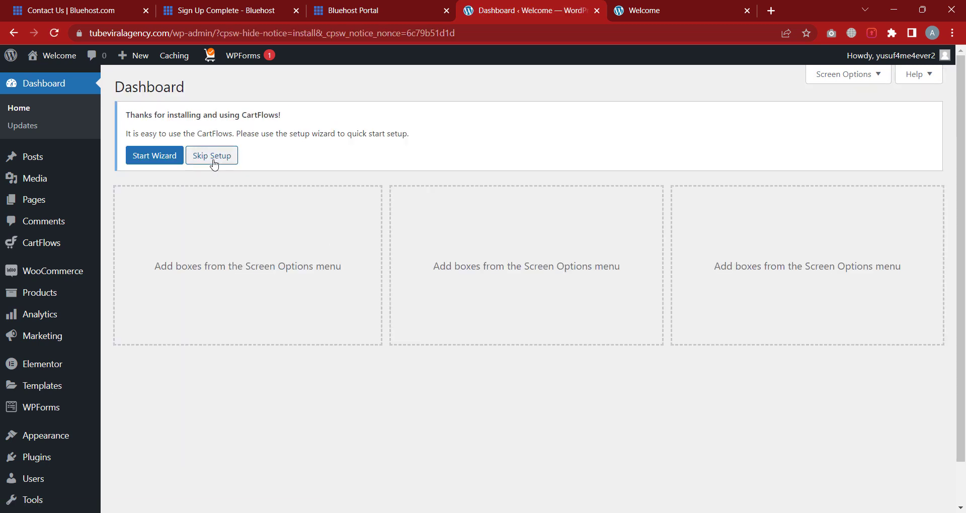
pyautogui.click(212, 157)
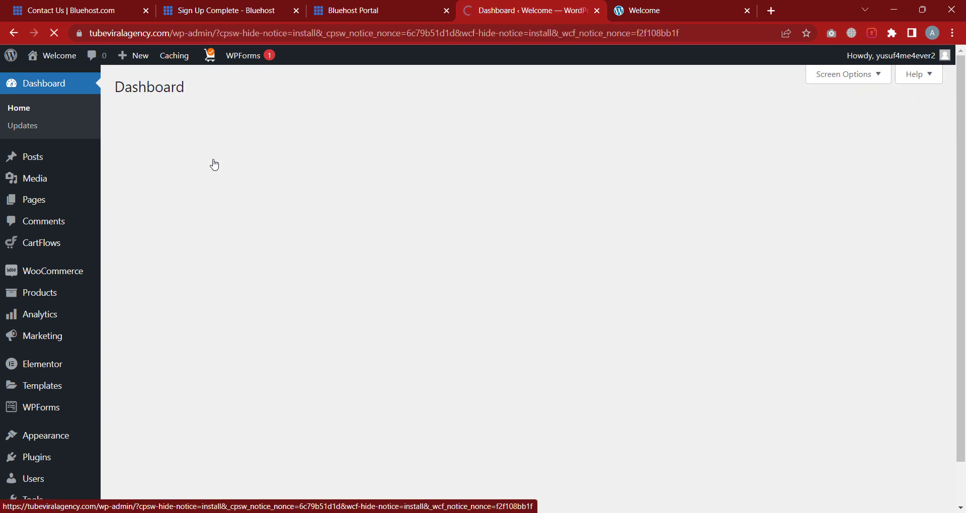
pyautogui.scroll(-1, 490, 342)
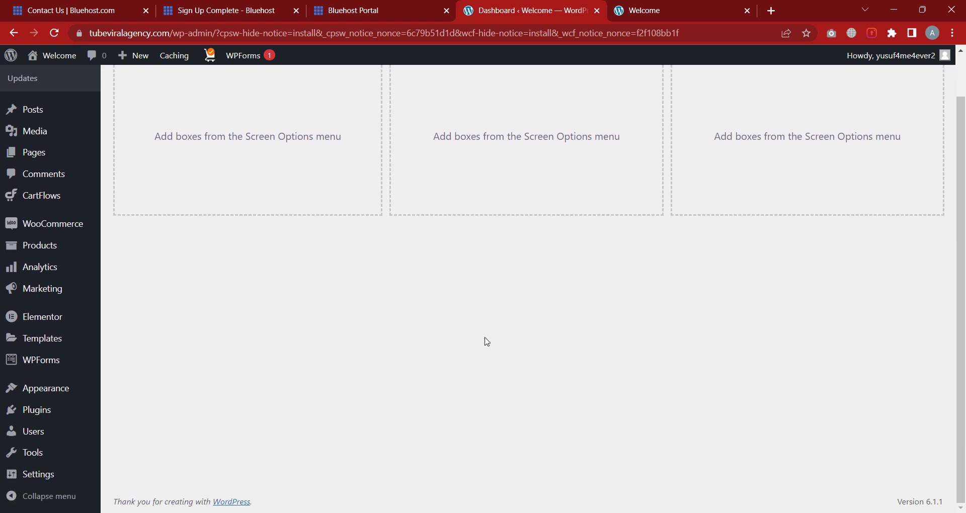
pyautogui.scroll(1, 487, 342)
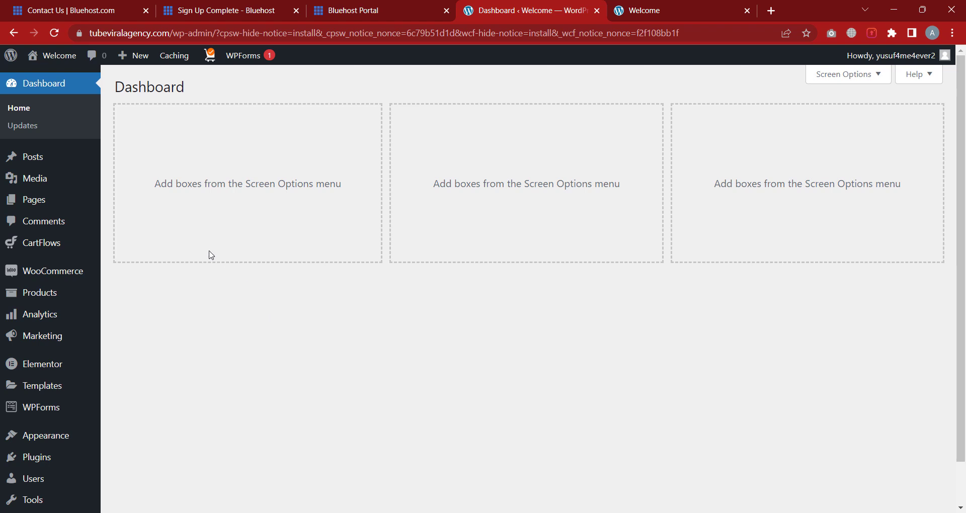
# View the list of all pages created by the template, and the list of all posts
pyautogui.moveTo(76, 201)
pyautogui.click(120, 202)
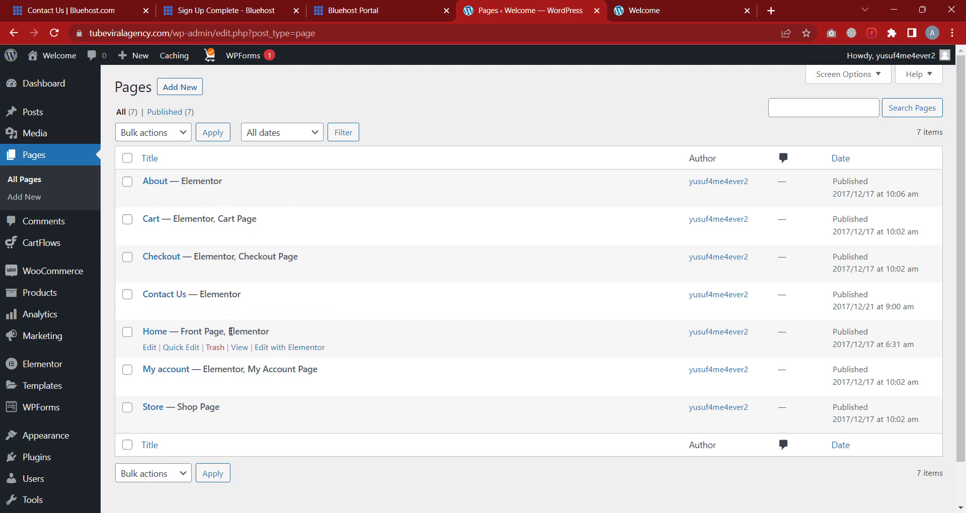
pyautogui.moveTo(47, 114)
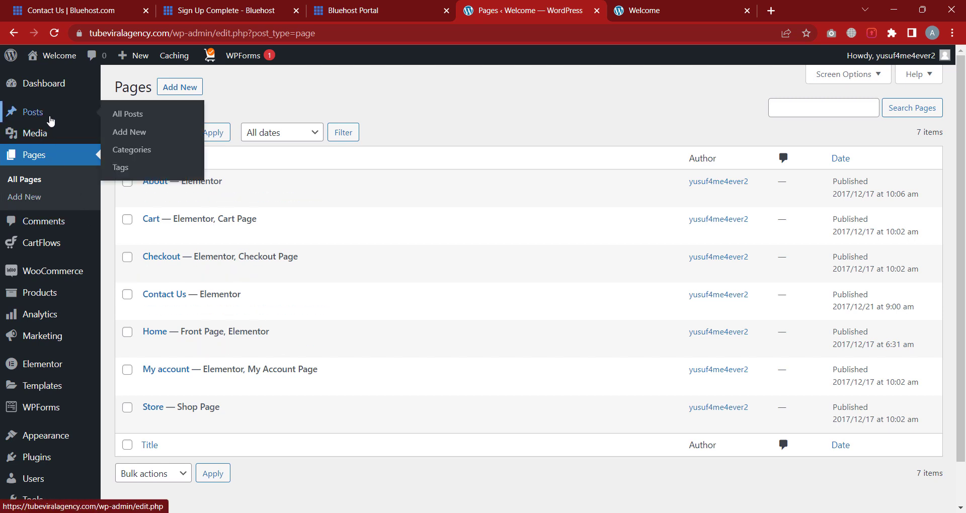
pyautogui.click(130, 115)
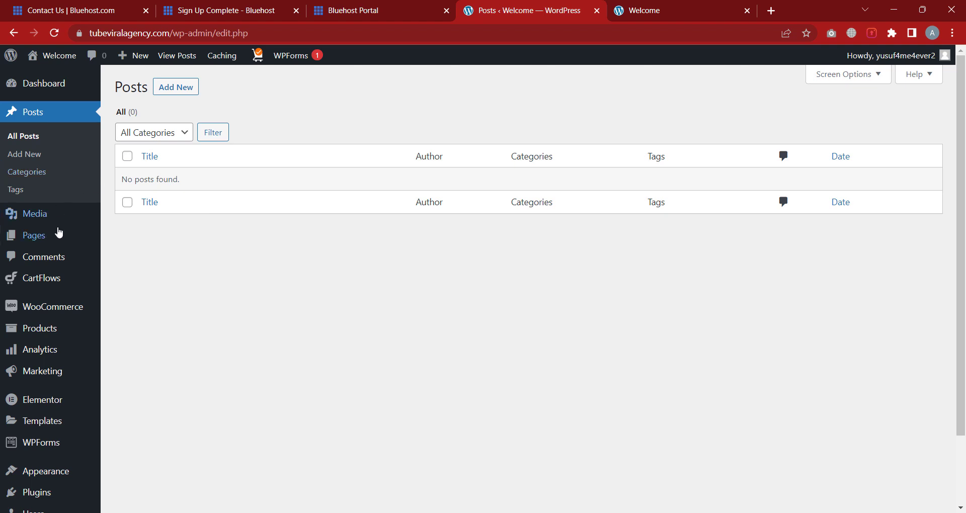
# Look through the first page of the full product list down to its last row, and return to the dashboard
pyautogui.moveTo(66, 312)
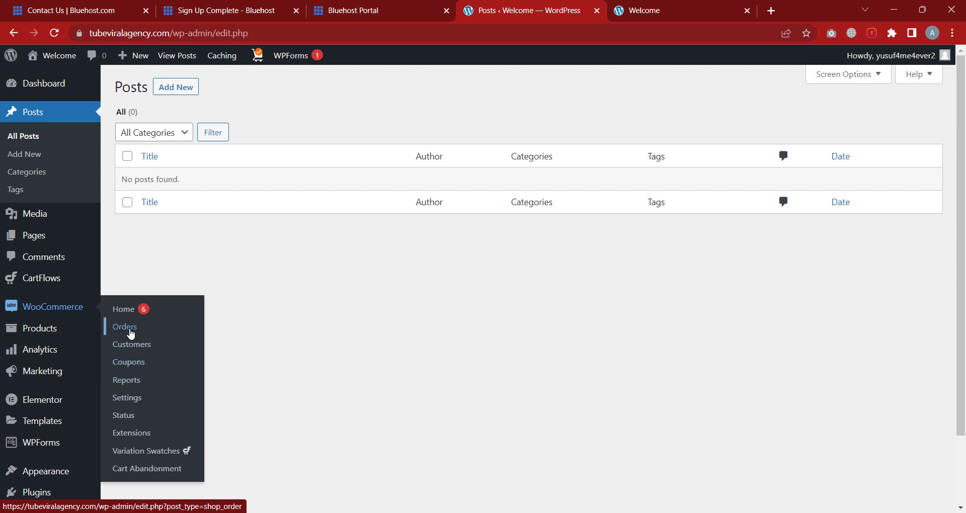
pyautogui.moveTo(47, 332)
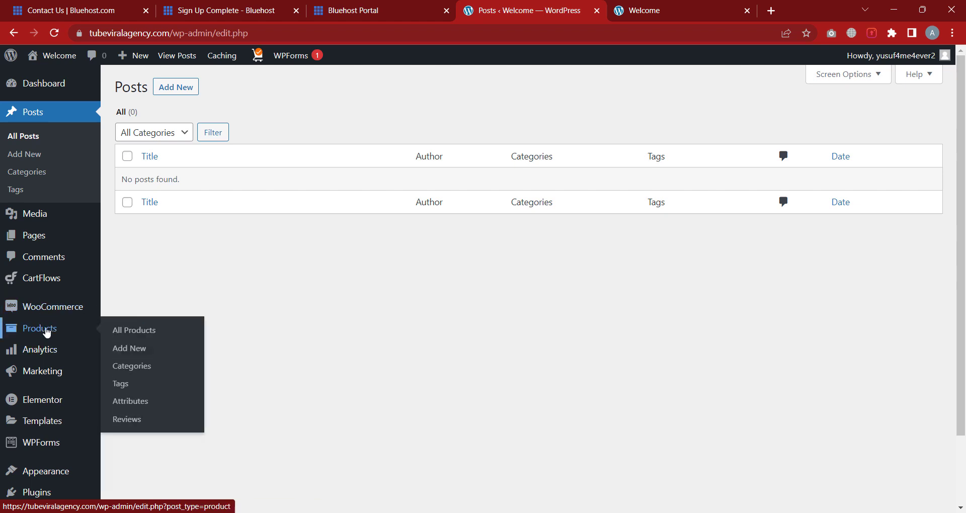
pyautogui.click(144, 332)
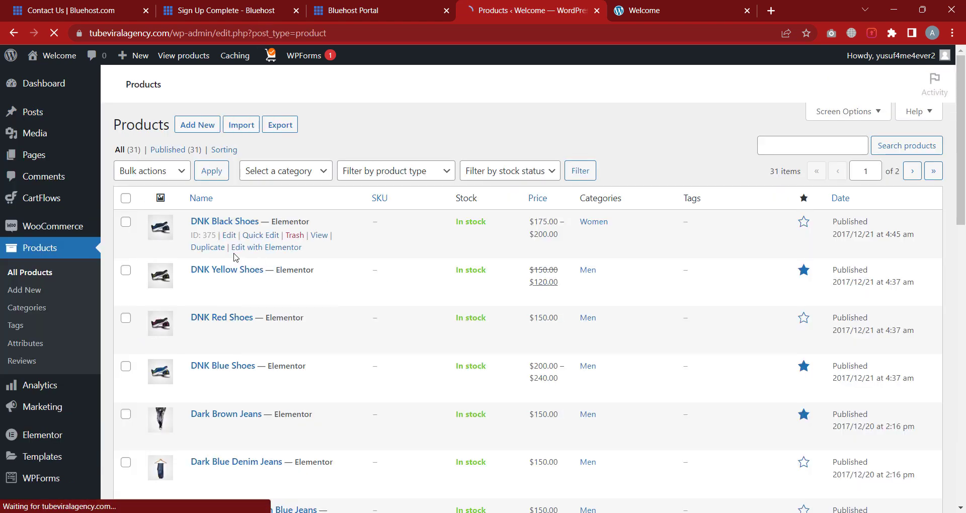
pyautogui.scroll(-5, 276, 257)
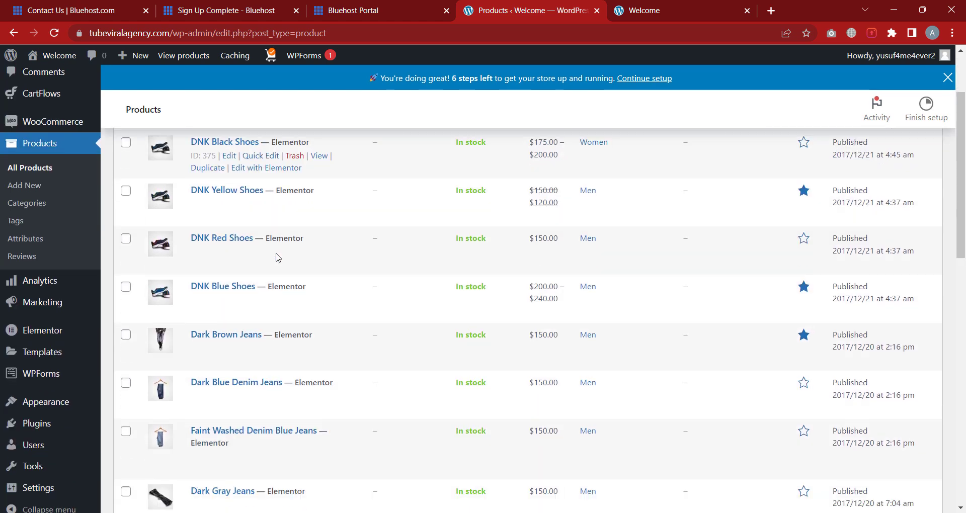
pyautogui.scroll(-10, 276, 258)
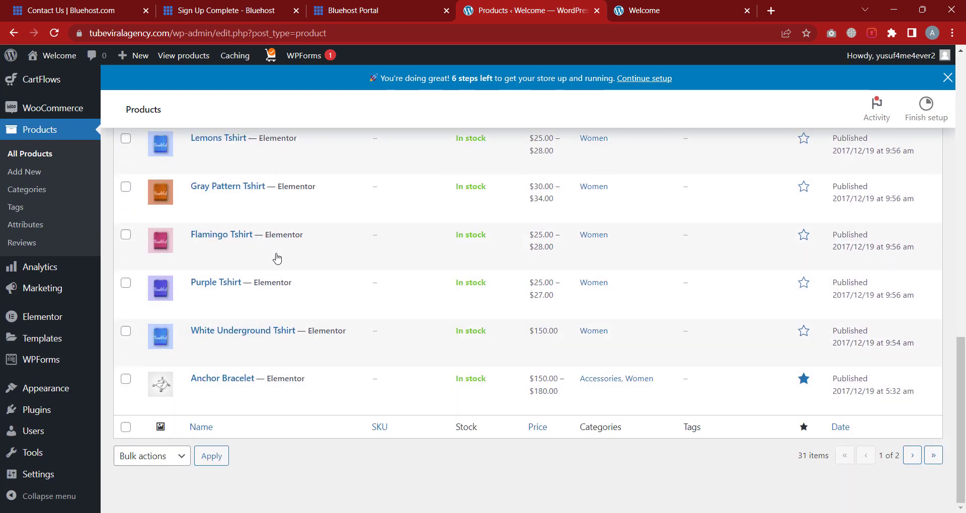
pyautogui.scroll(12, 360, 288)
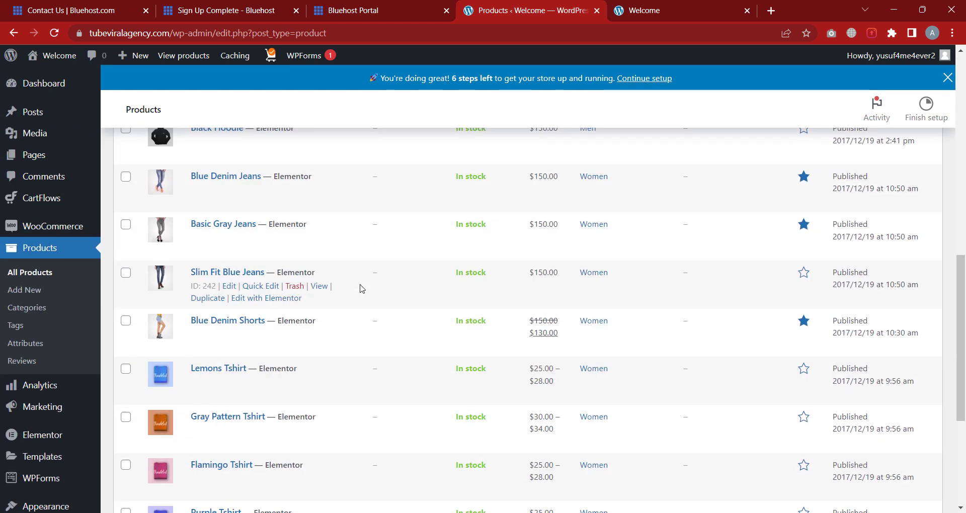
pyautogui.scroll(4, 364, 287)
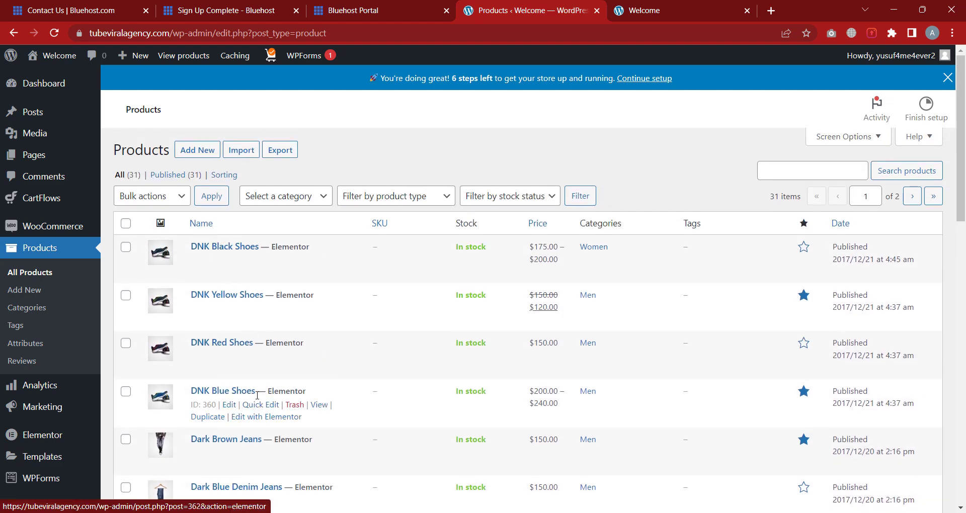
pyautogui.scroll(-4, 262, 380)
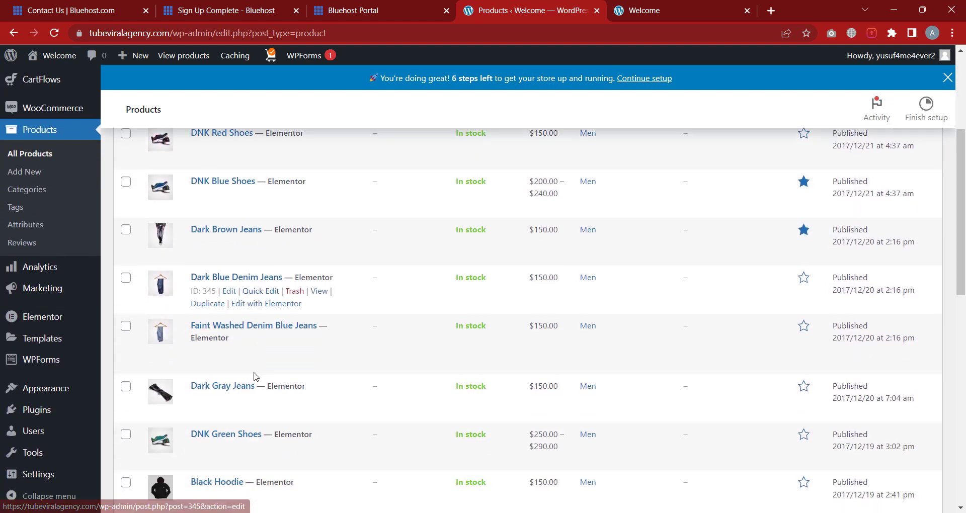
pyautogui.scroll(4, 350, 314)
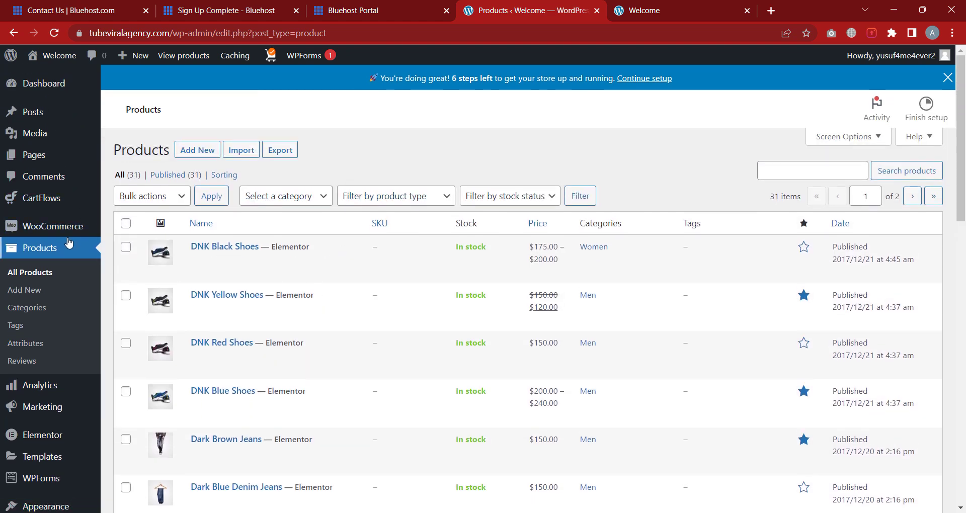
pyautogui.moveTo(73, 227)
pyautogui.click(56, 92)
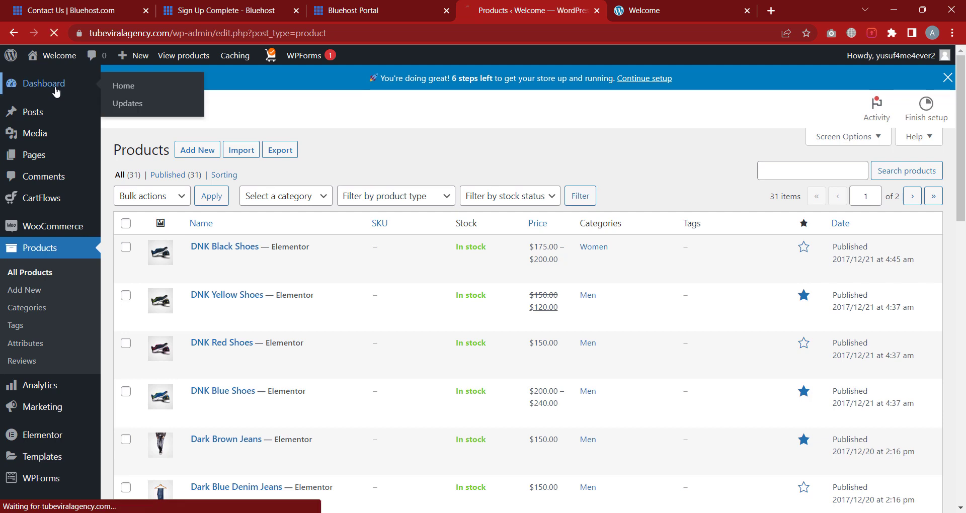